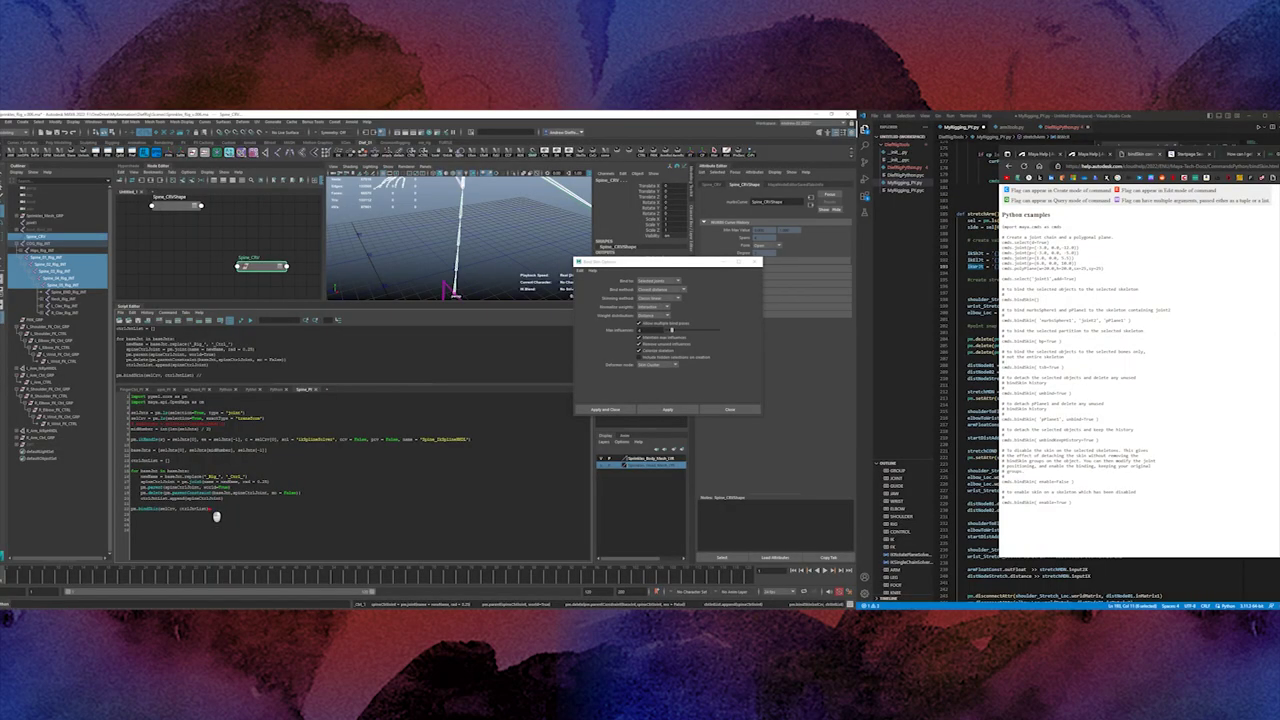
Change the script's last bindSkin line to pm.select(selCtr) and run the whole script
drag(214, 510, 100, 516)
click(142, 520)
text(, selCtr[0])
key(BackSpace)
key(BackSpace)
key(BackSpace)
text(pm.select()
text(selCtr)
key(ctrl+a)
key(ctrl+Return)
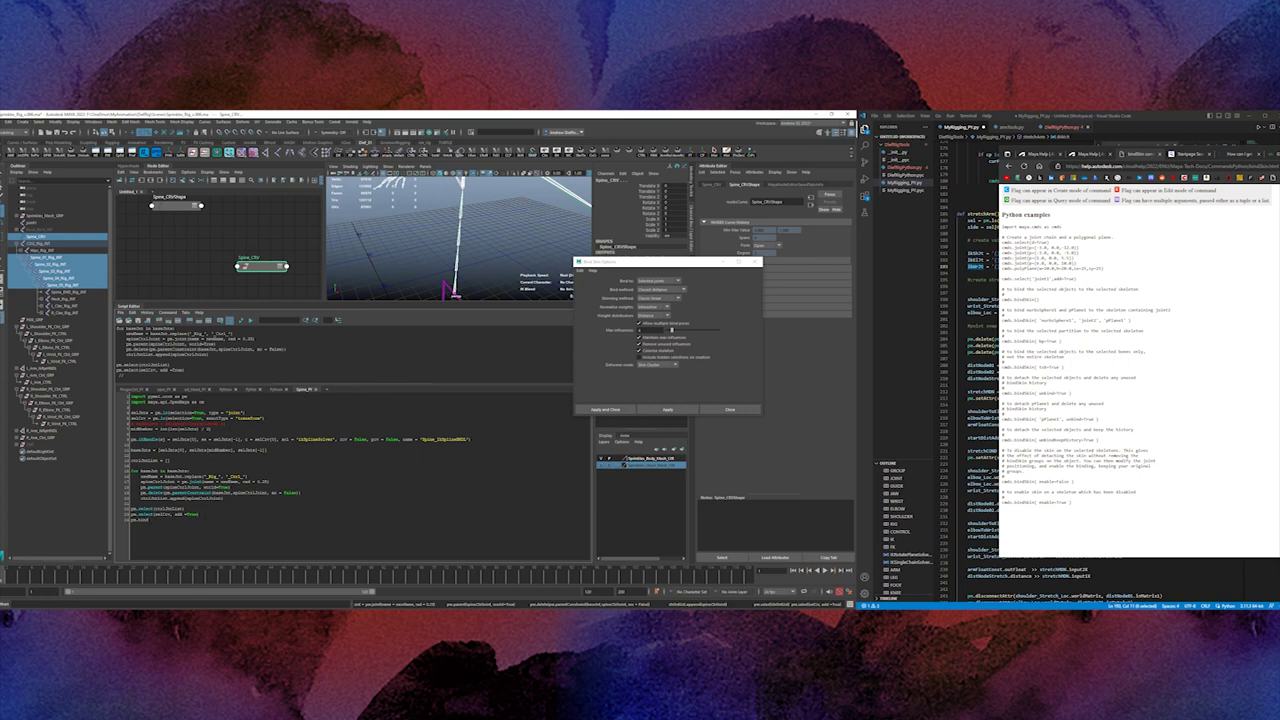
Find the toSelectedBones (tsb) flag in the bindSkin help and add it to the call
scroll(1140, 370, up, 5)
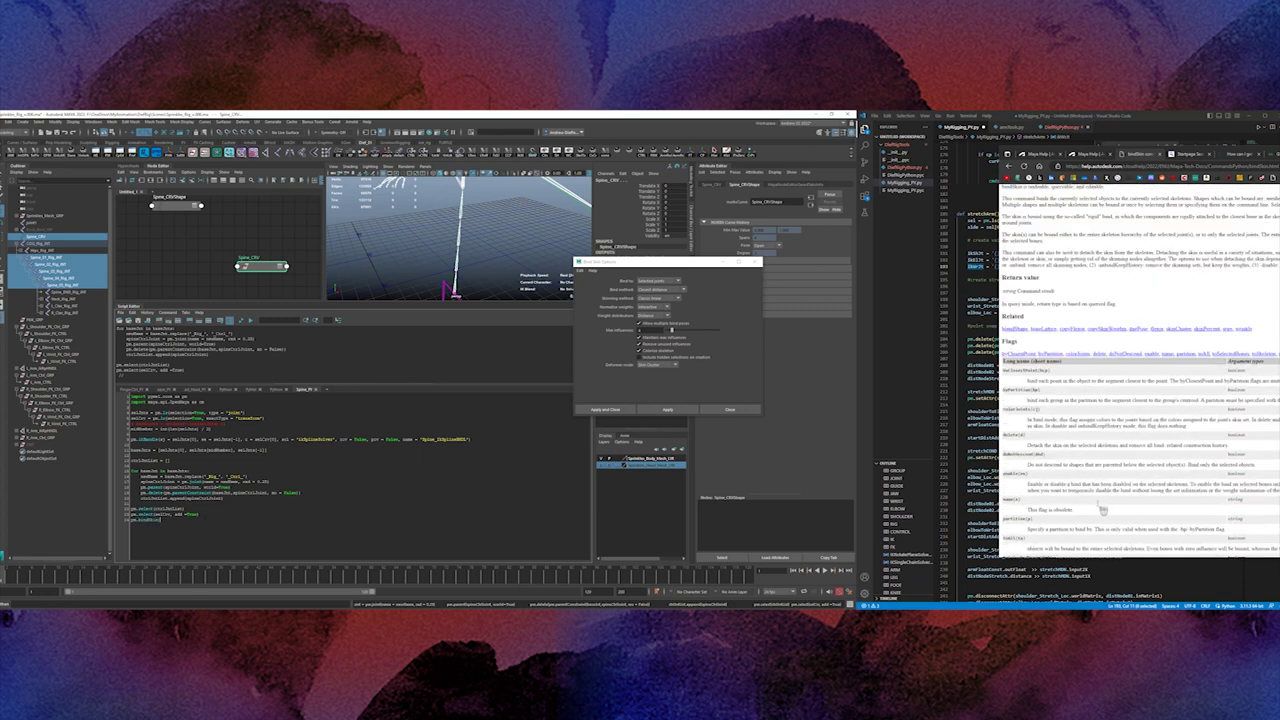
scroll(1140, 370, up, 5)
scroll(1140, 370, up, 5)
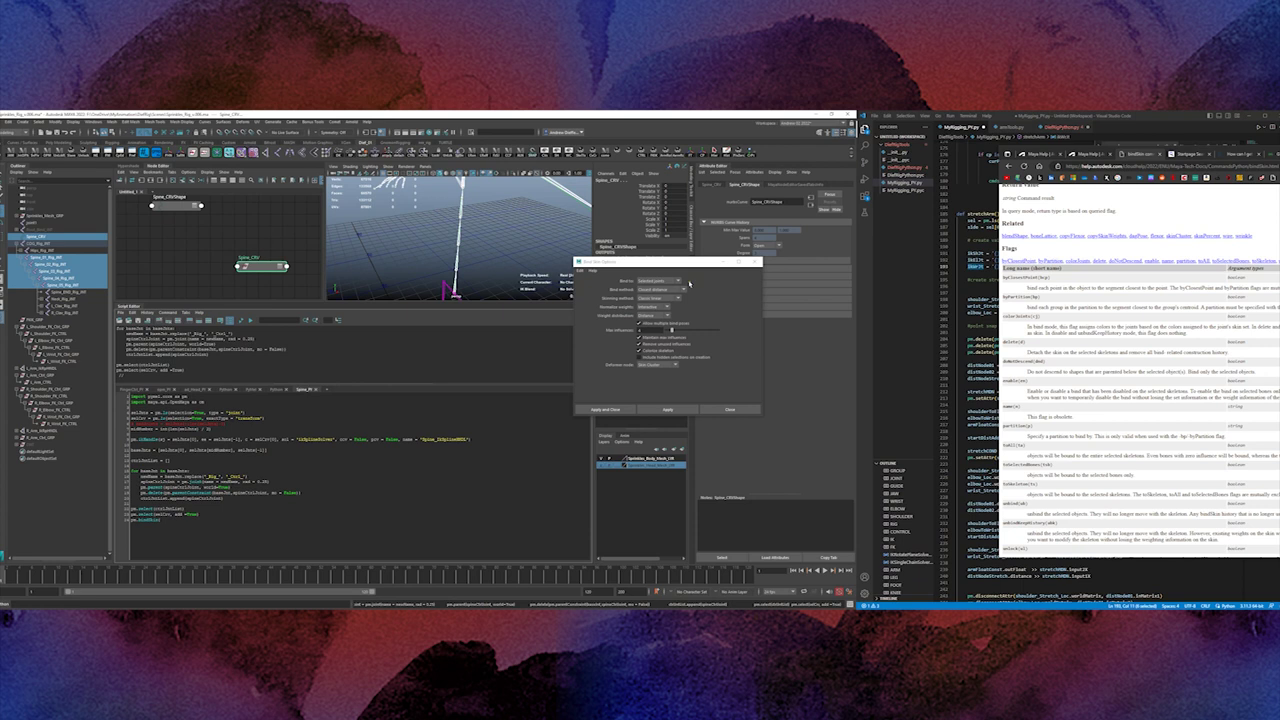
double_click(1047, 465)
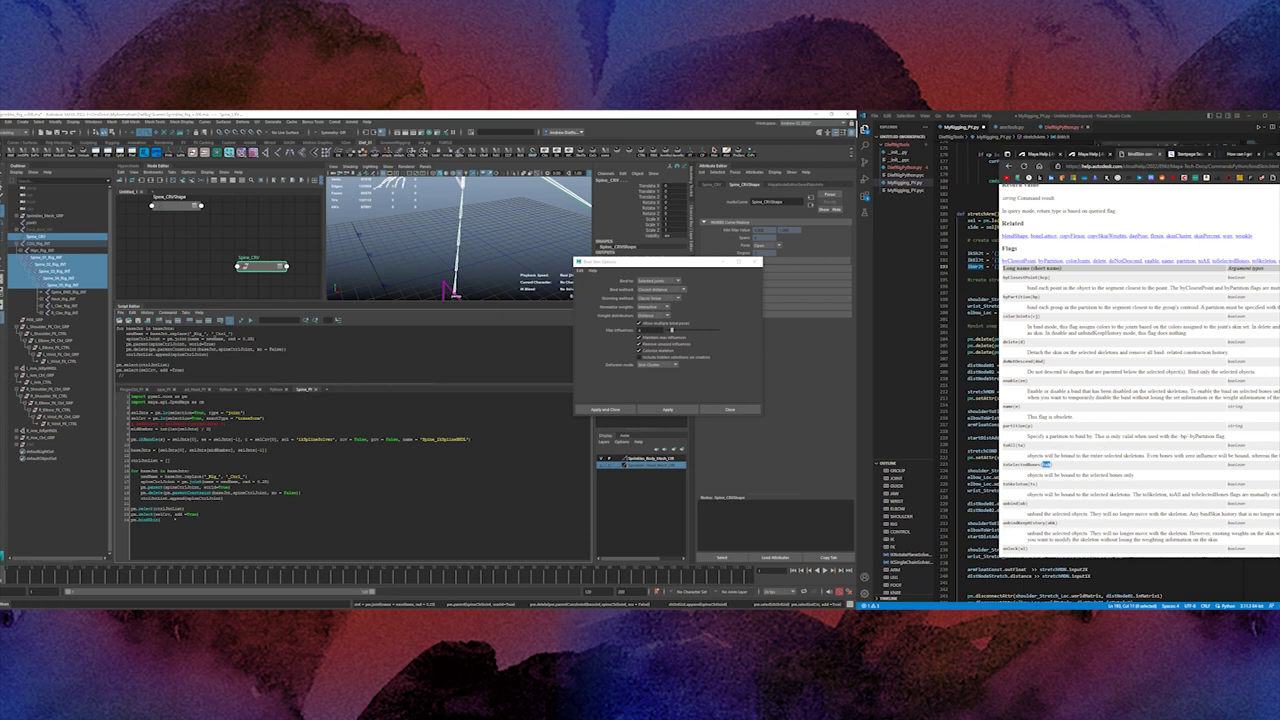
click(174, 519)
text(tsb =True)
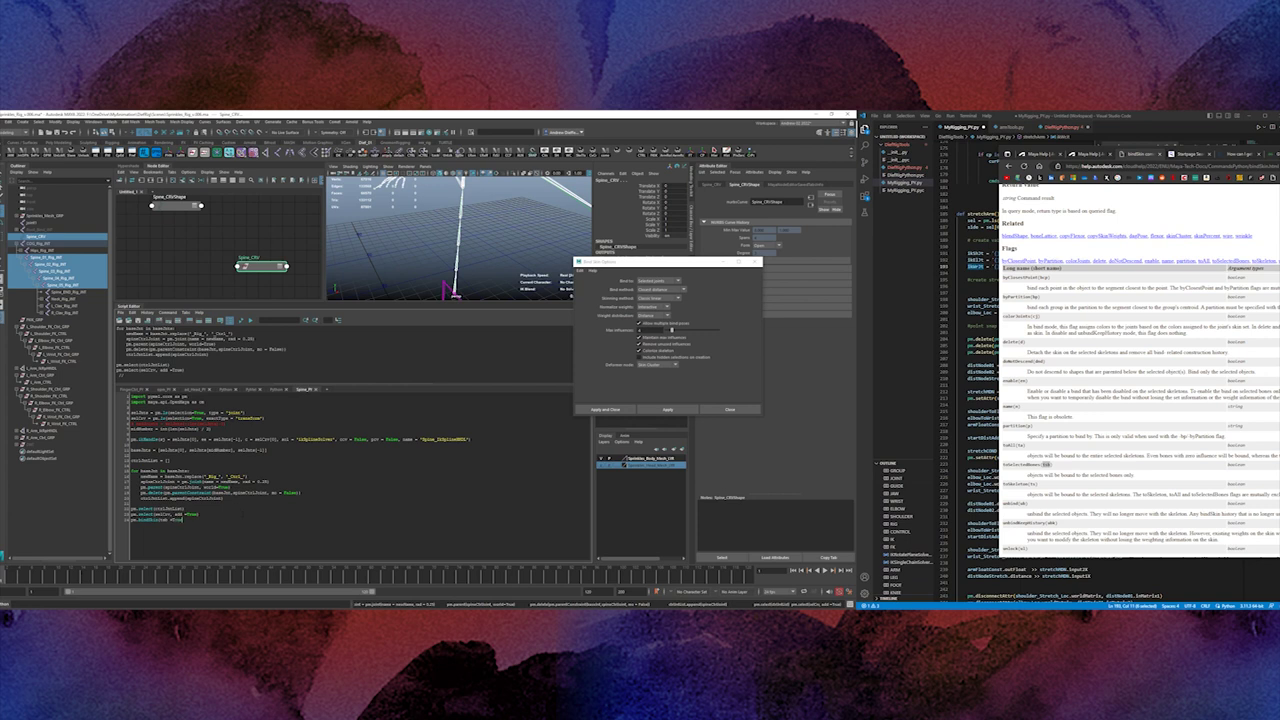
text(e,)
Look up the byClosestPoint (bp) flag and review bind methods, keeping Closest distance
double_click(1020, 277)
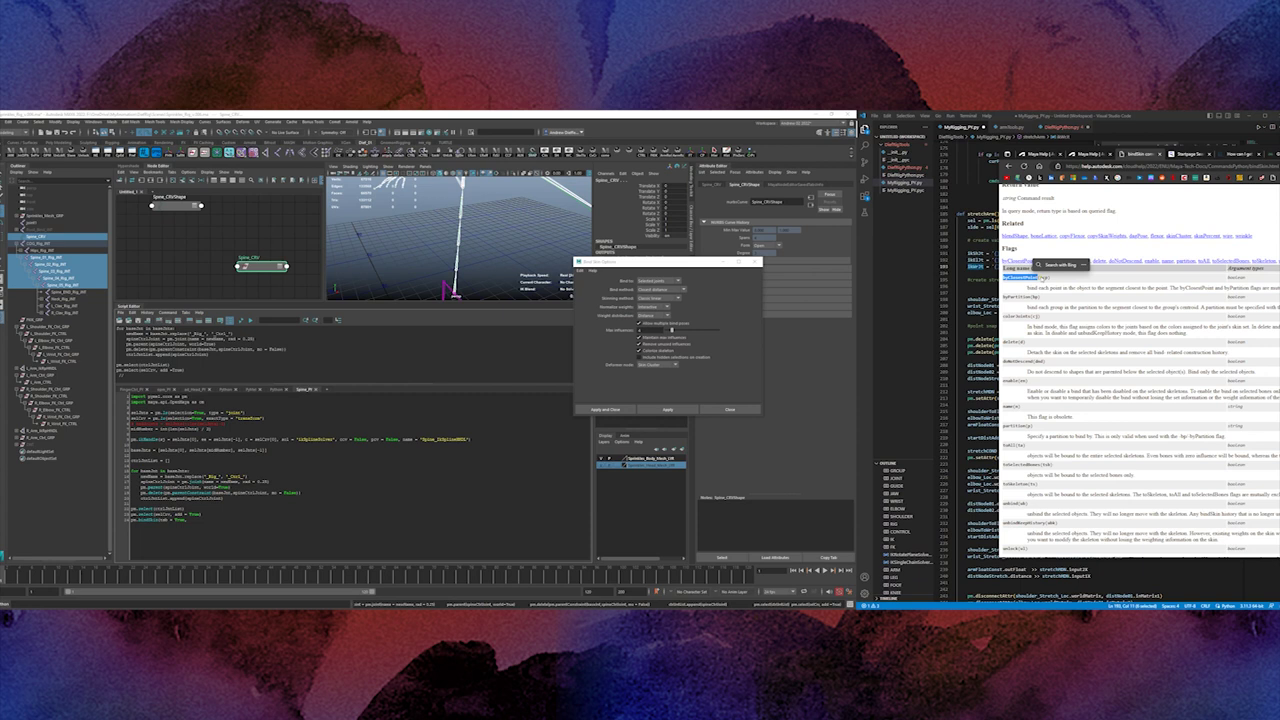
double_click(1050, 277)
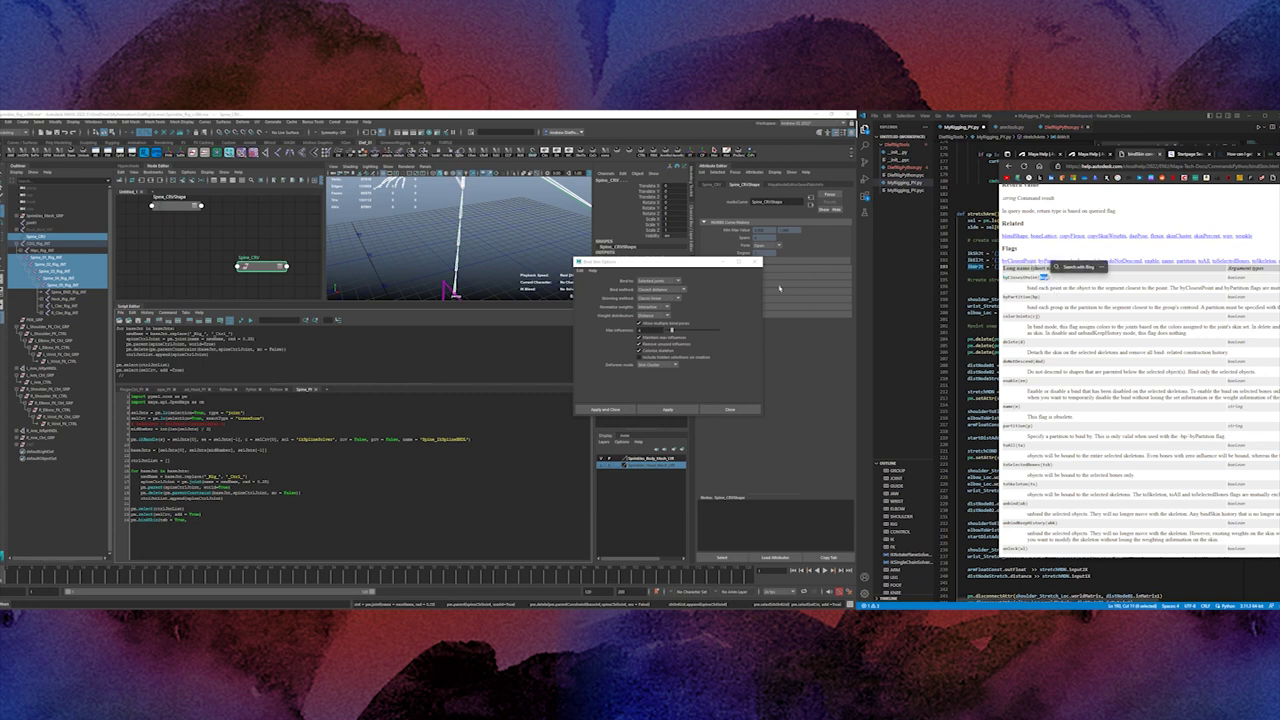
click(684, 290)
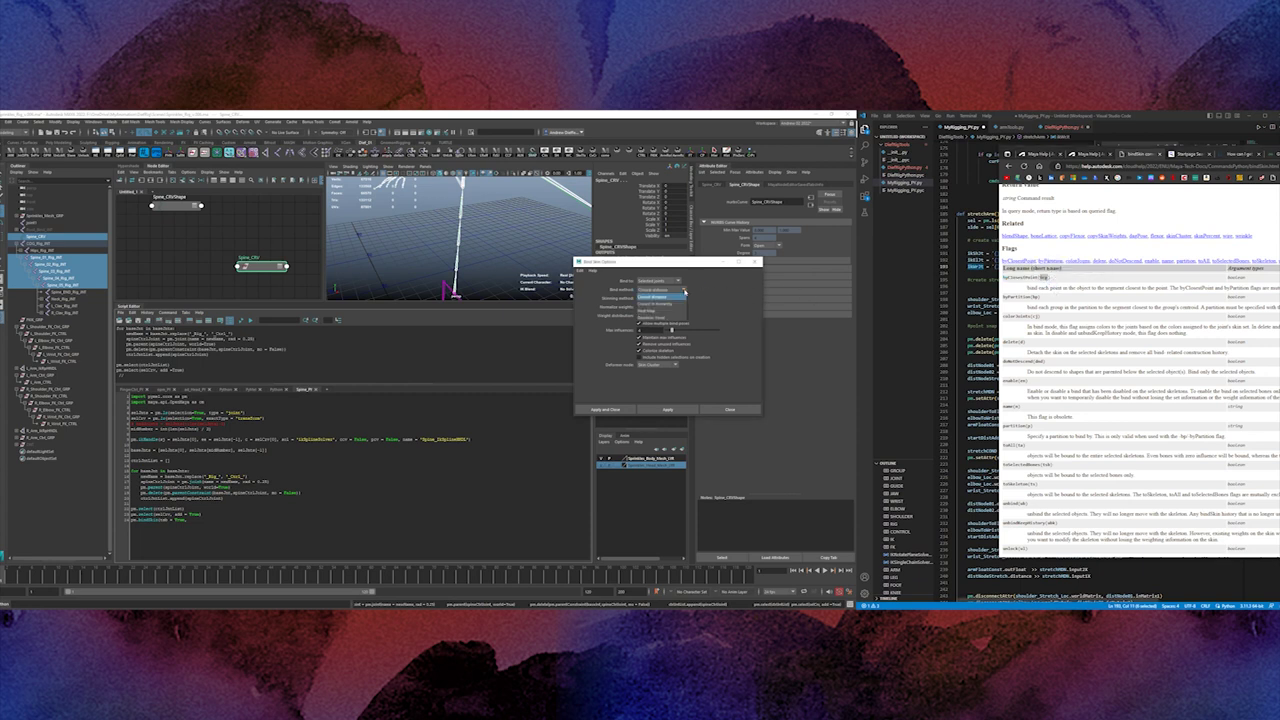
click(685, 291)
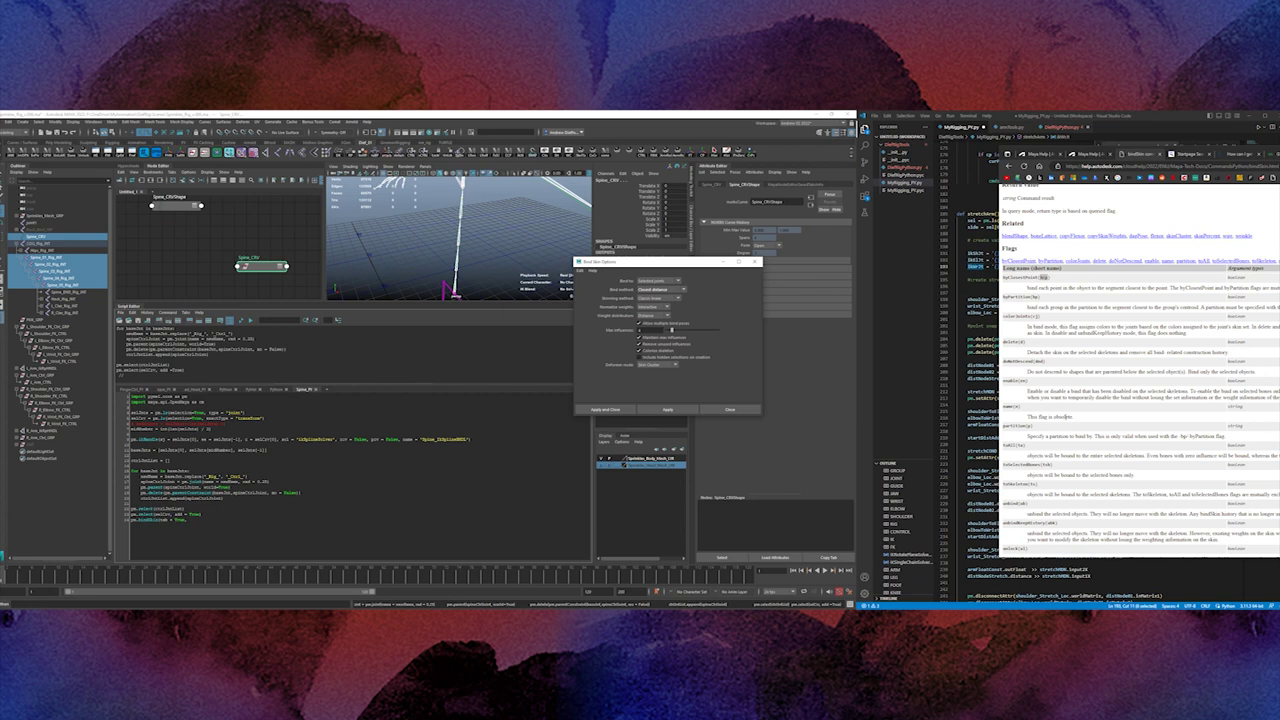
scroll(1043, 416, down, 2)
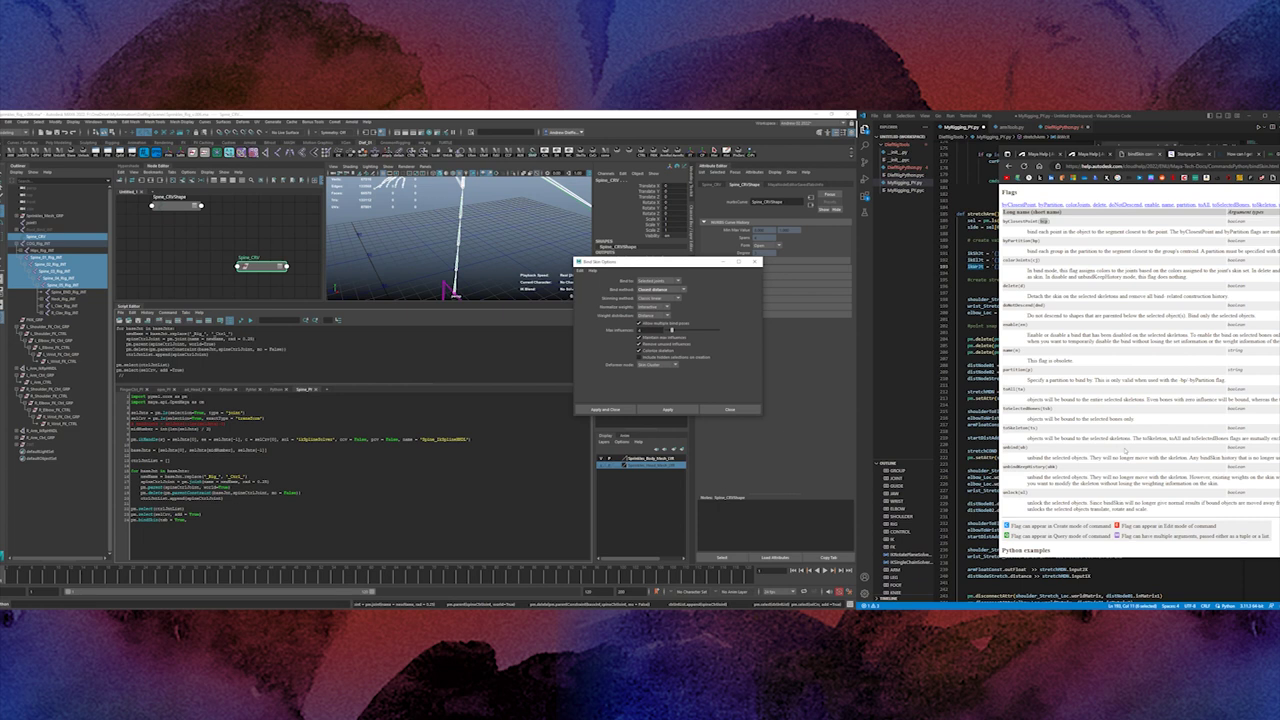
scroll(1123, 452, up, 3)
scroll(1150, 350, up, 2)
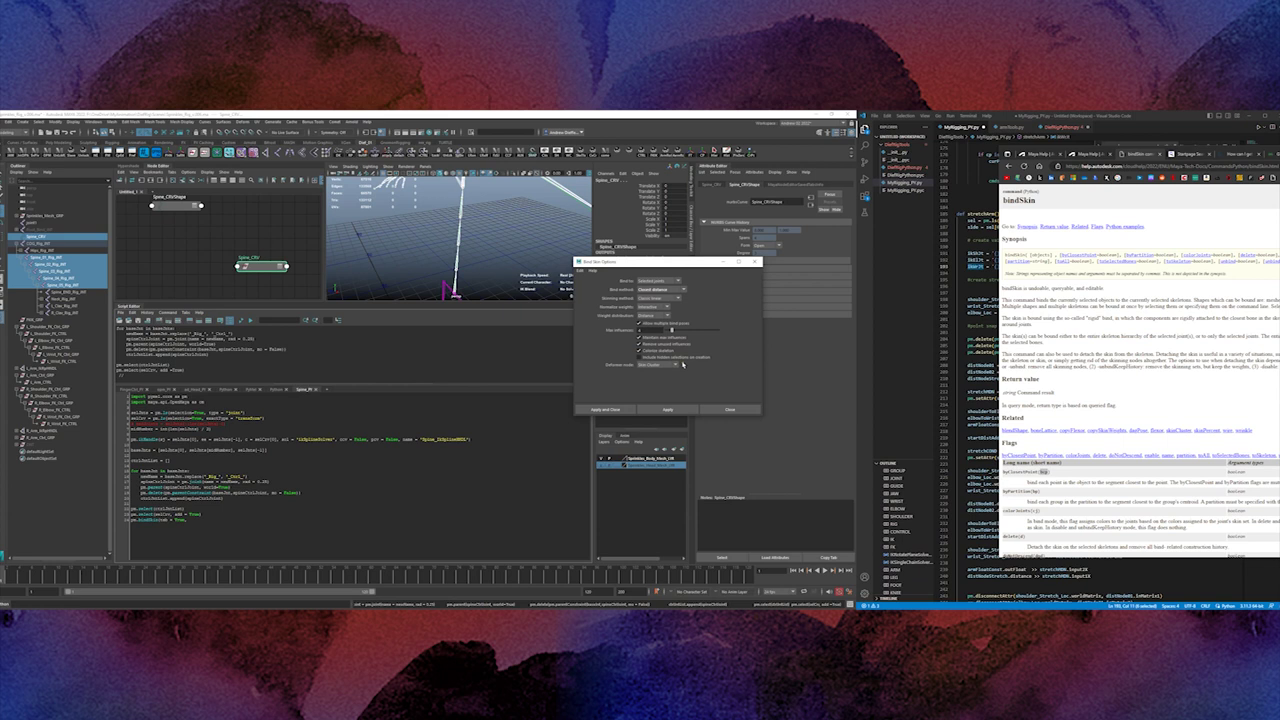
click(669, 299)
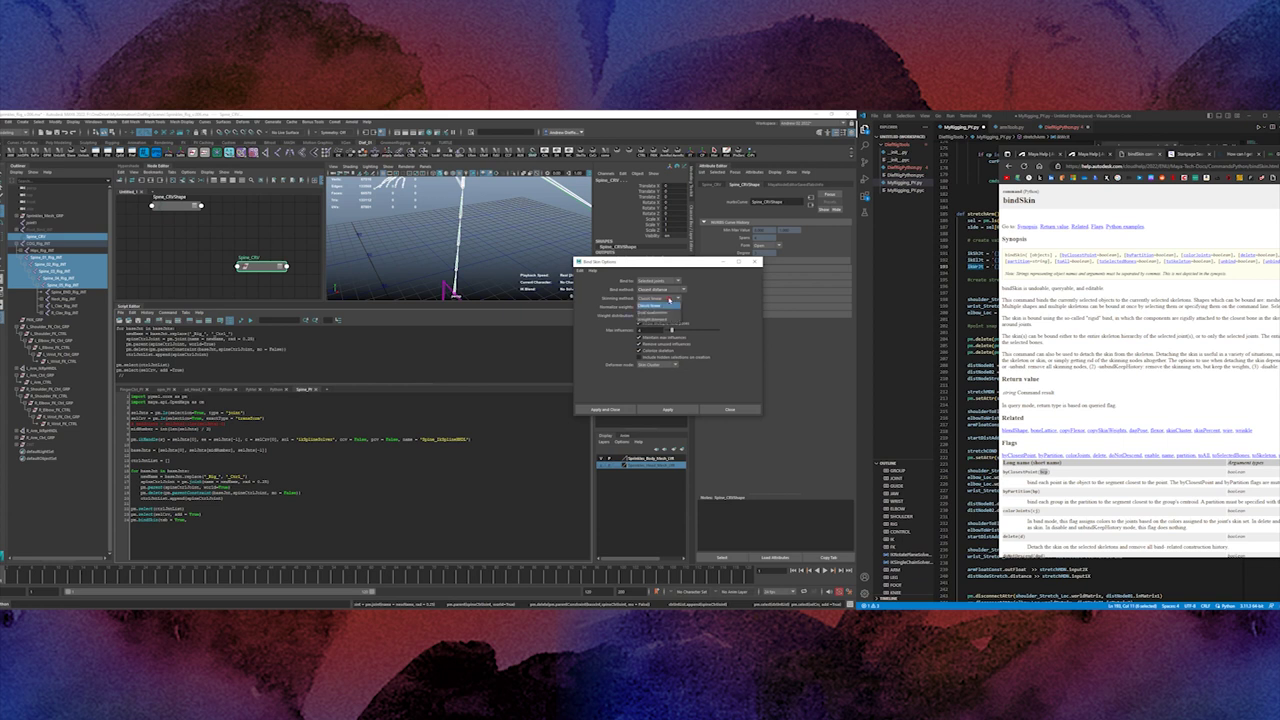
click(669, 301)
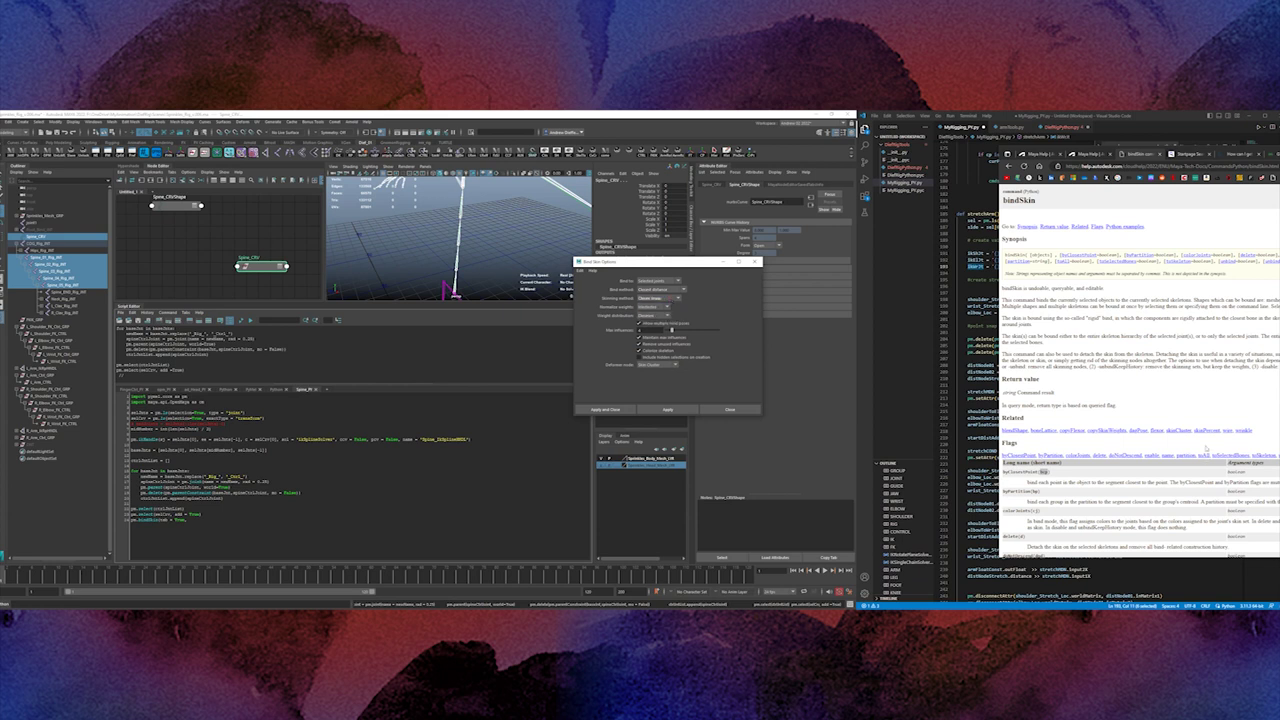
scroll(1113, 490, down, 3)
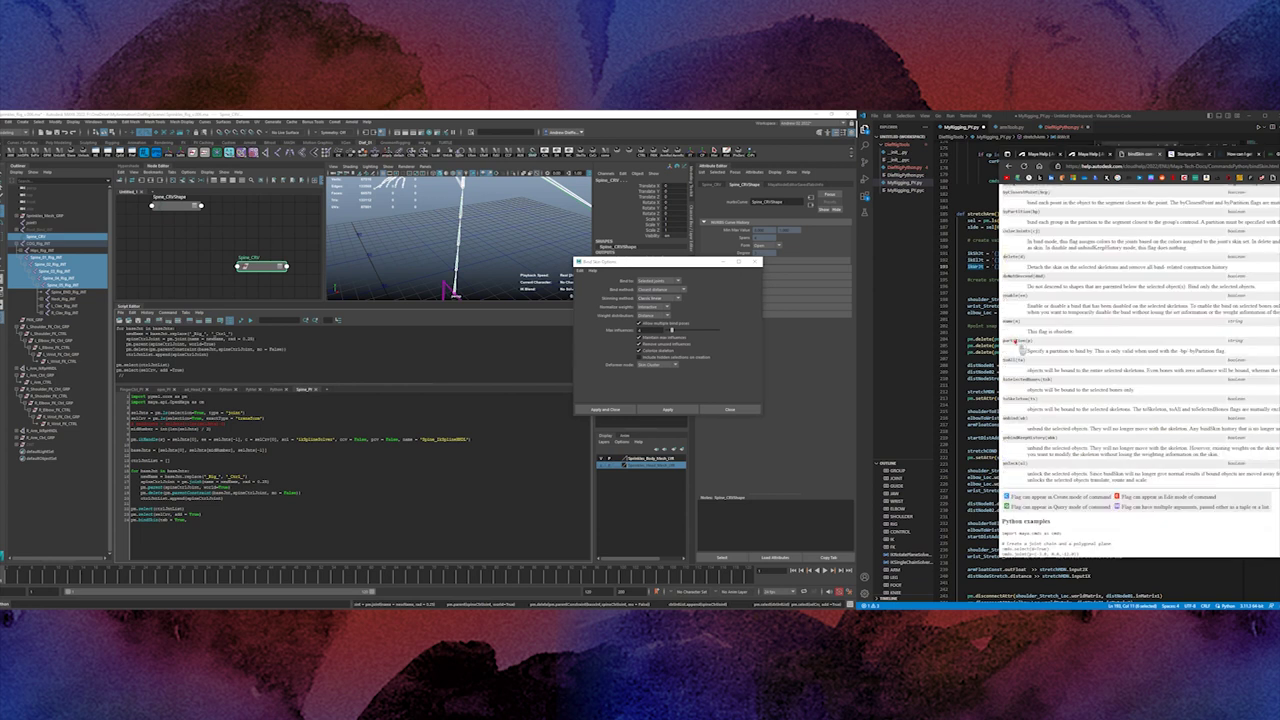
double_click(1020, 341)
scroll(1020, 341, up, 2)
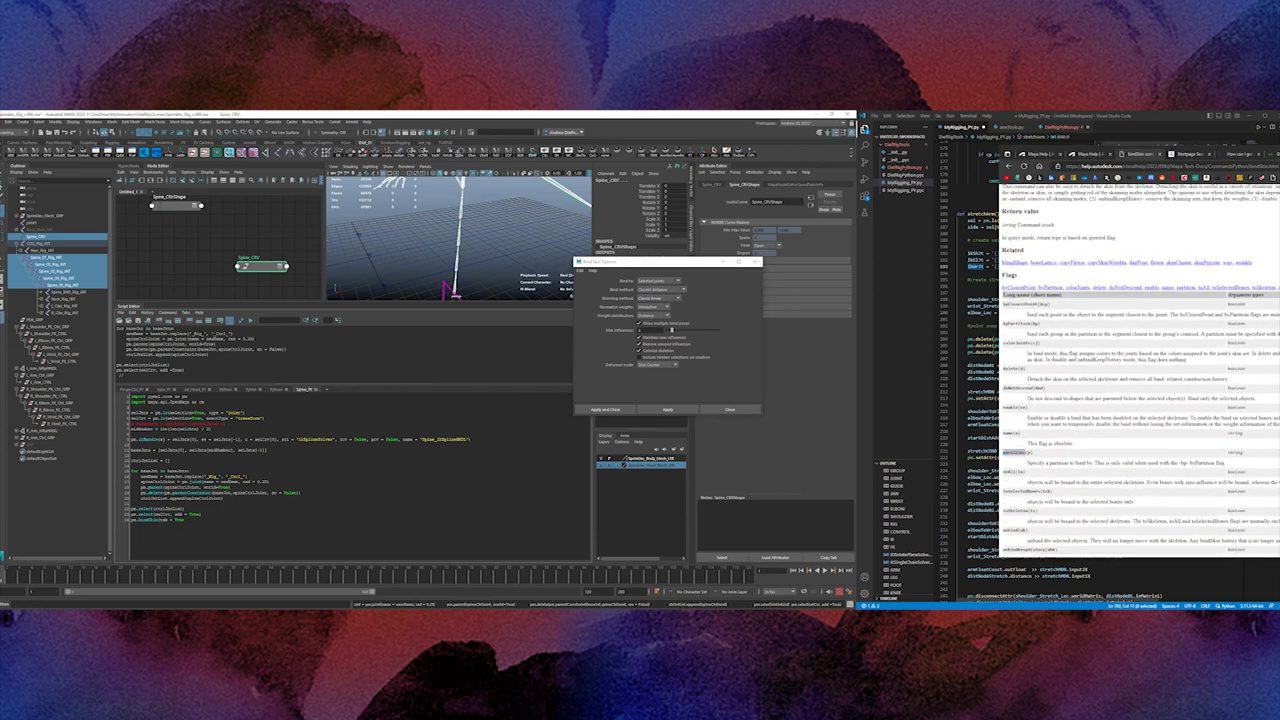
text())
Run the script, cancel the Save dialog, undo the failed run, and rerun it
key(ctrl+Return)
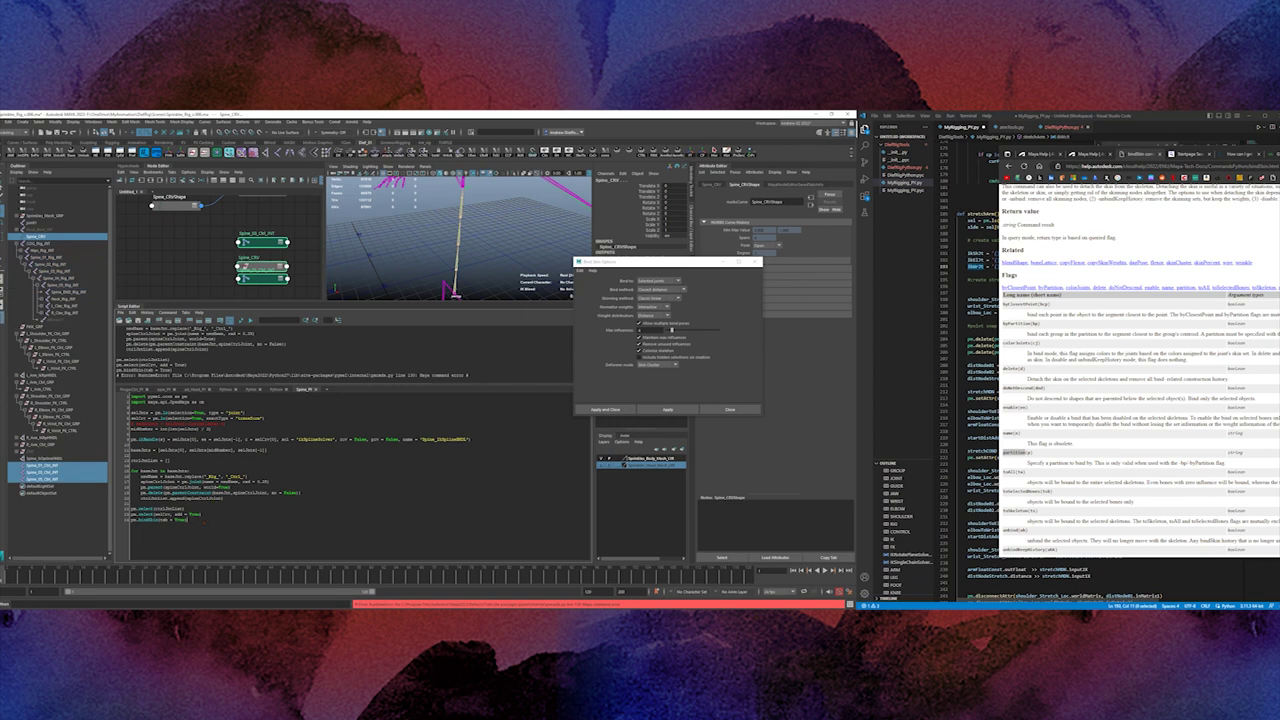
key(ctrl+s)
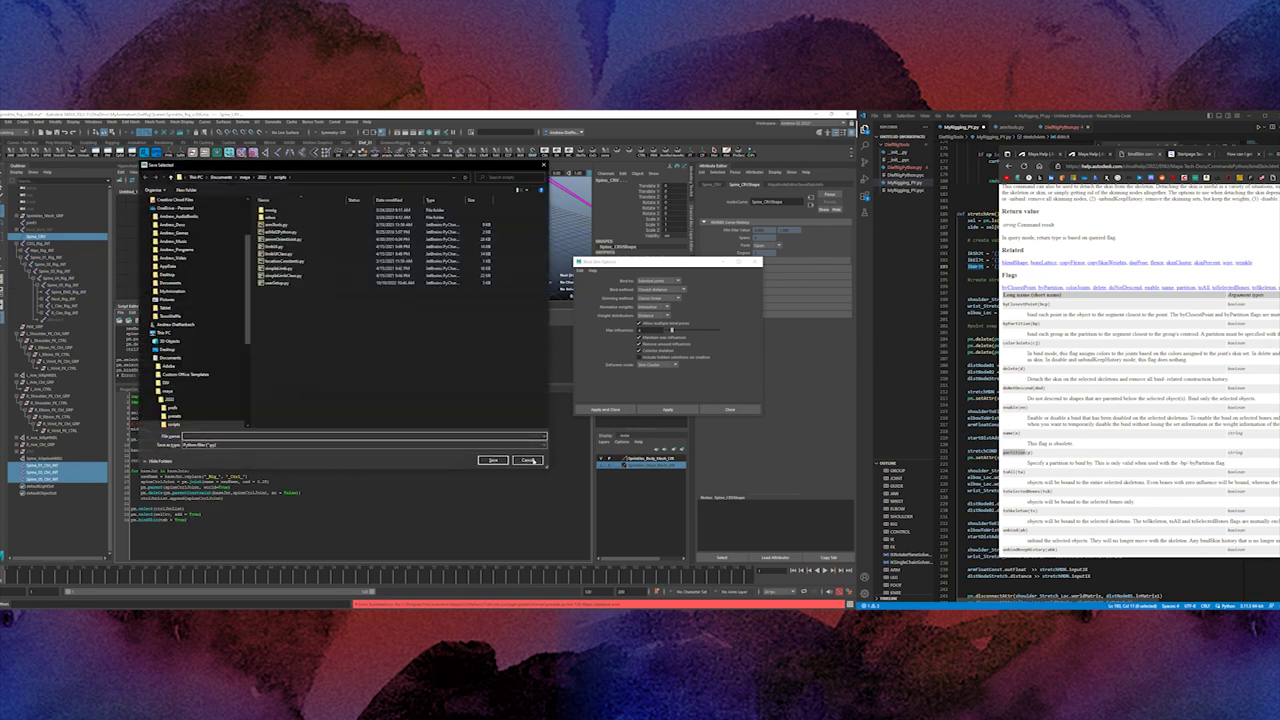
click(532, 460)
click(65, 133)
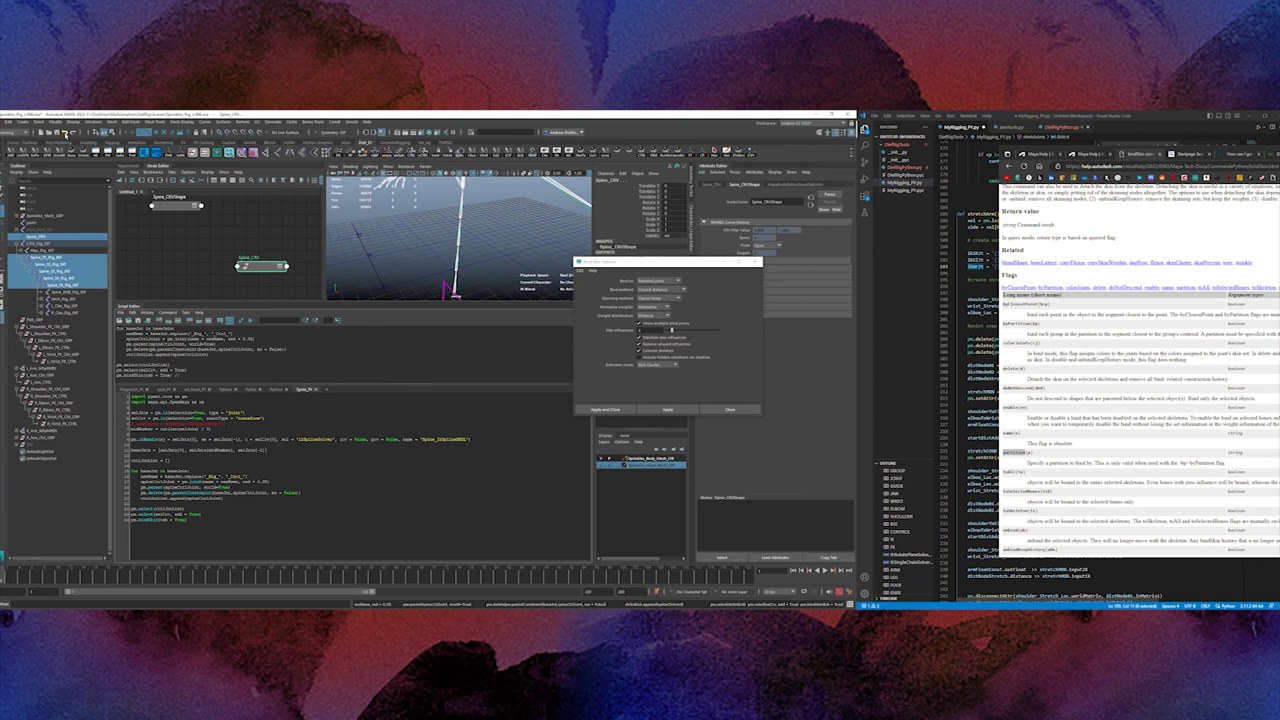
key(ctrl+a)
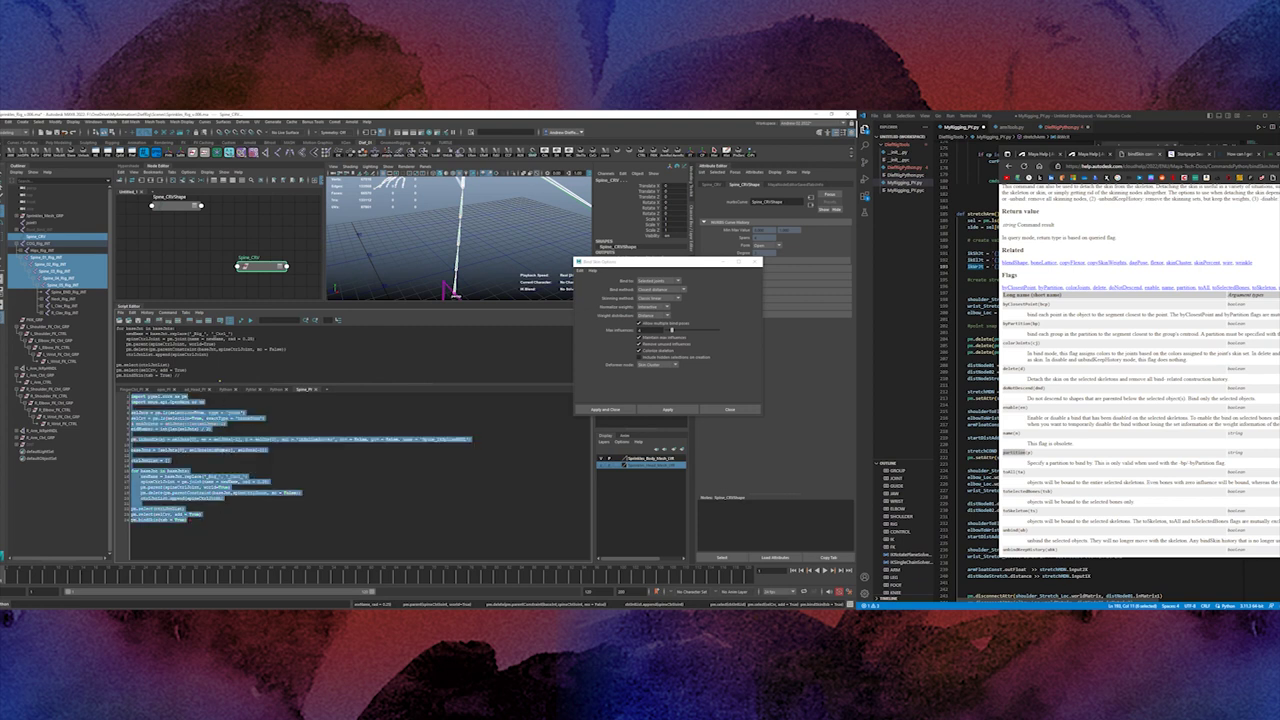
click(251, 322)
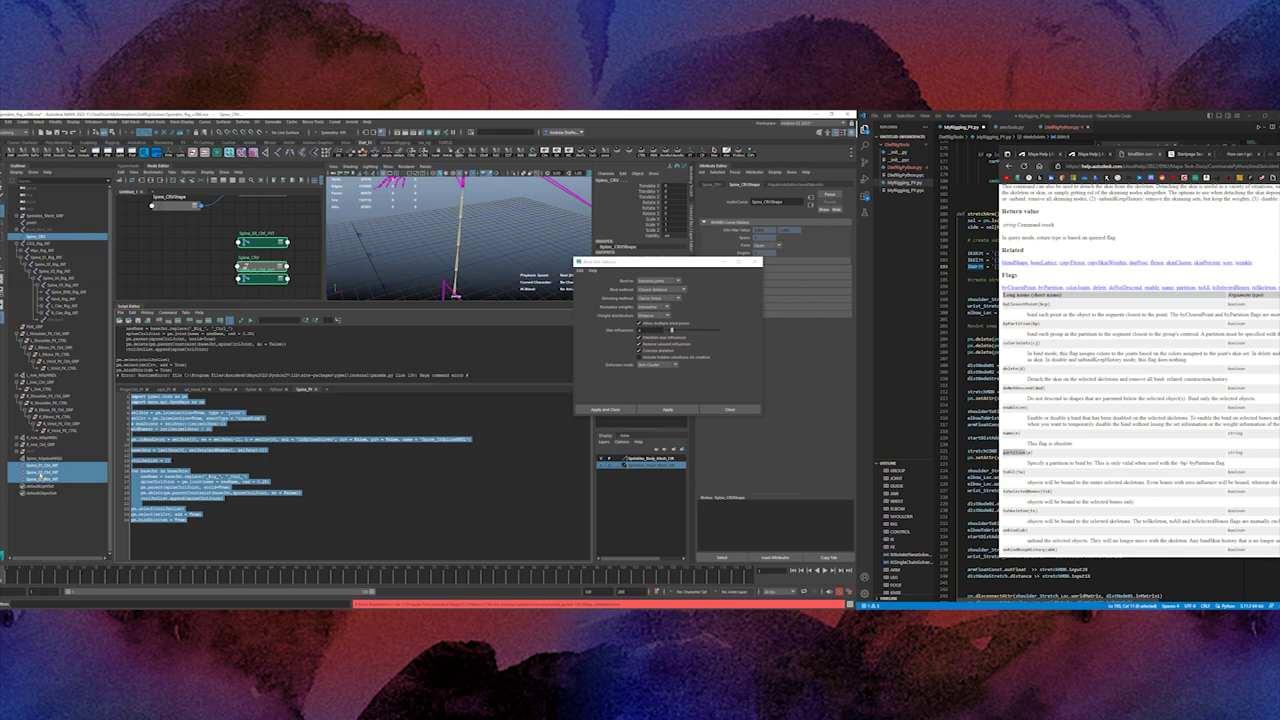
Replace the last line's trailing arguments with a bare pm.bindSkin() copied from the help example
scroll(1138, 390, down, 10)
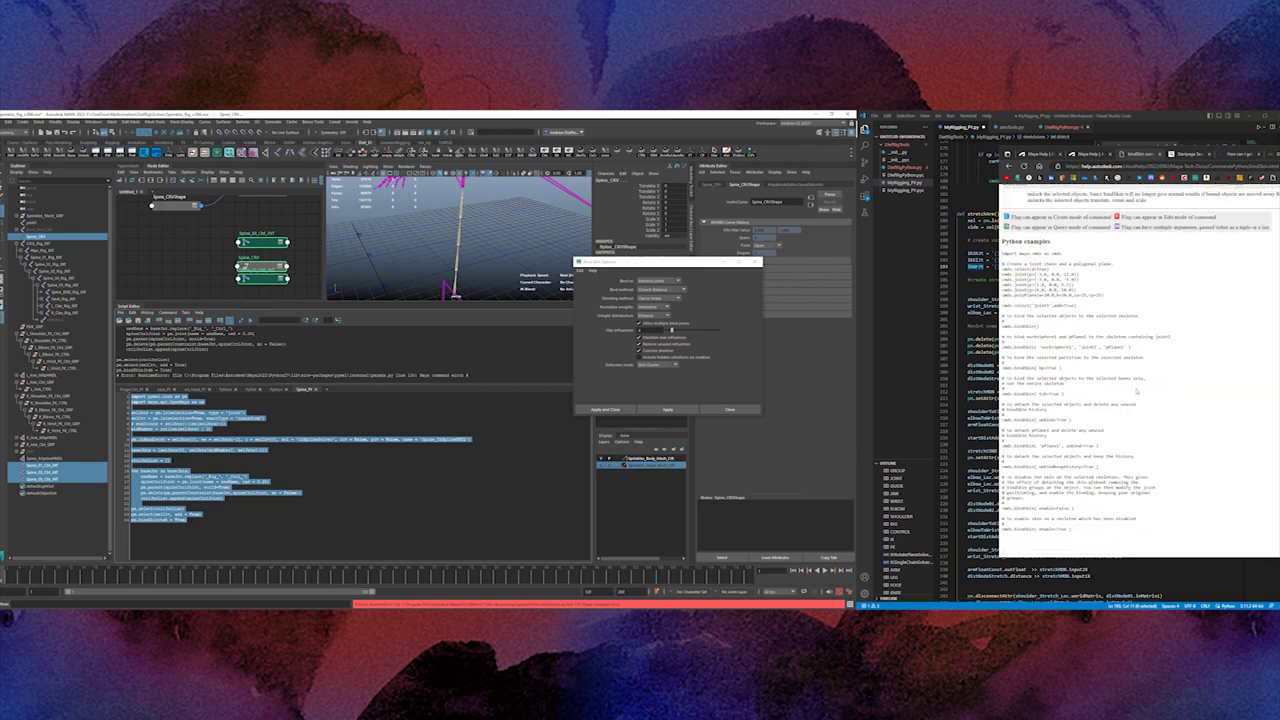
click(221, 533)
drag(194, 521, 162, 521)
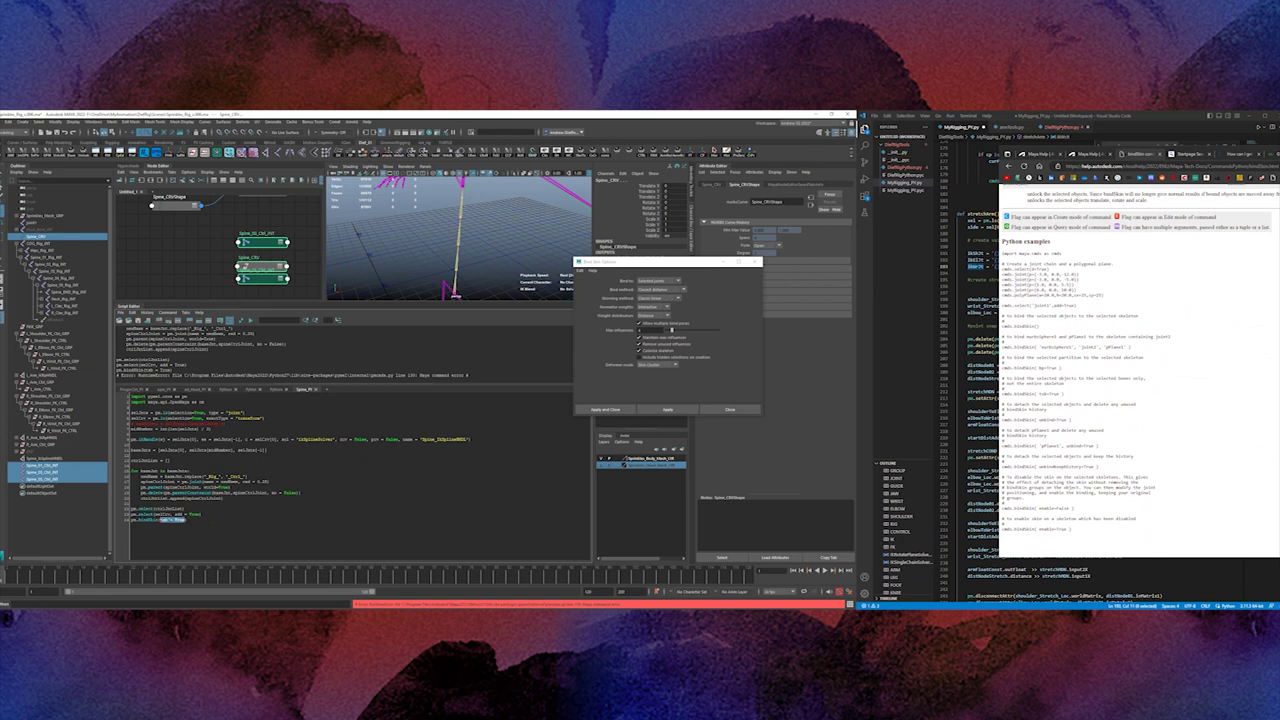
key(BackSpace)
double_click(1025, 325)
key(ctrl+c)
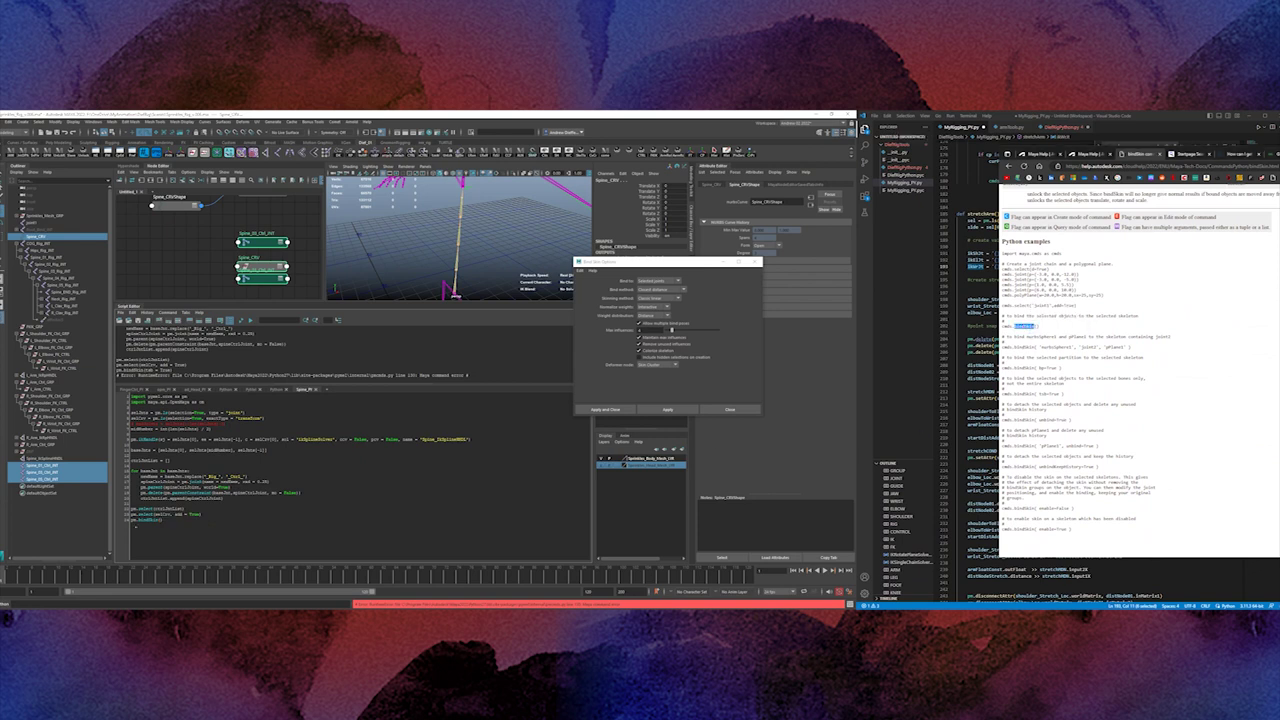
key(alt+Tab)
key(ctrl+v)
text(())
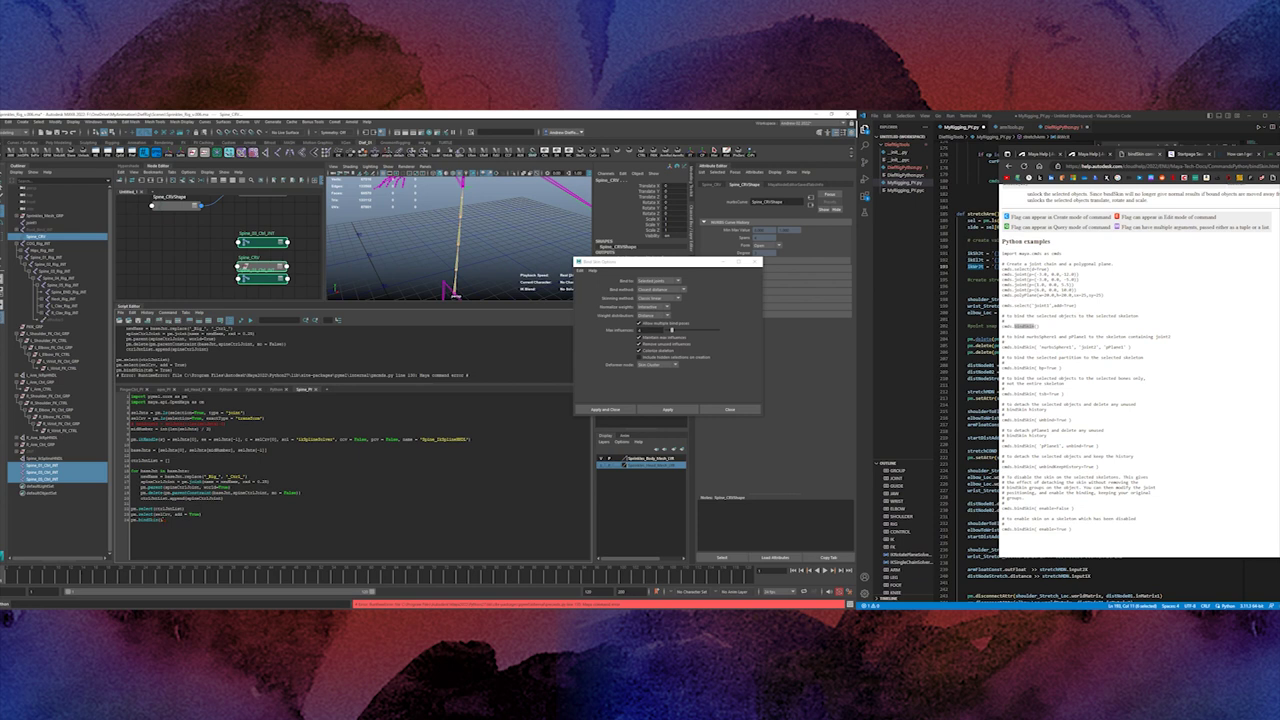
key(ctrl+a)
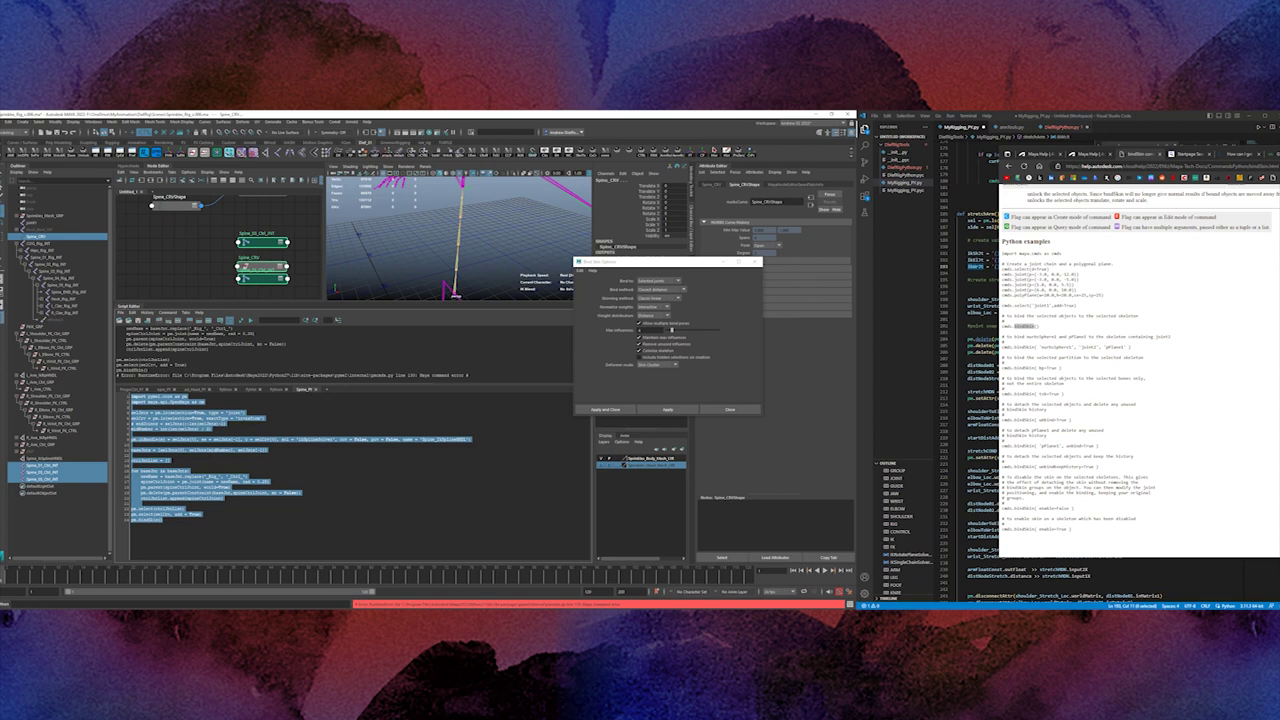
Replace the browser search query with 'pymel bind sk'
click(1222, 153)
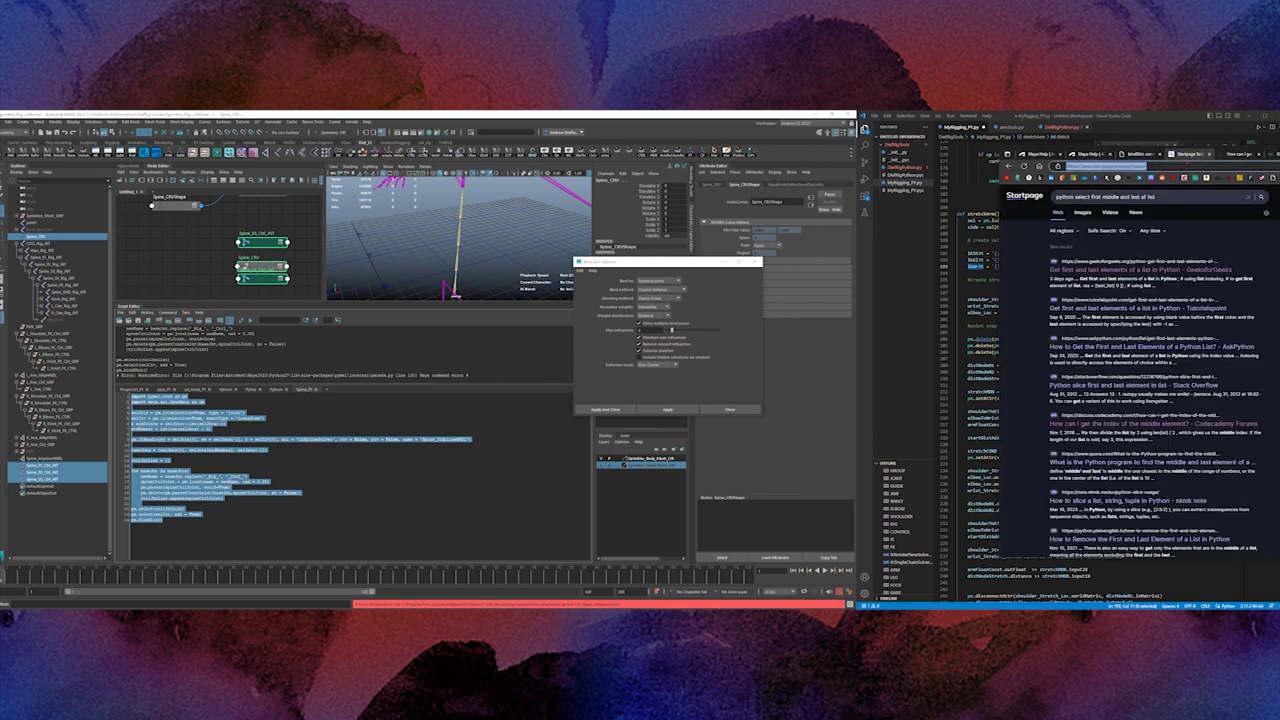
click(1100, 197)
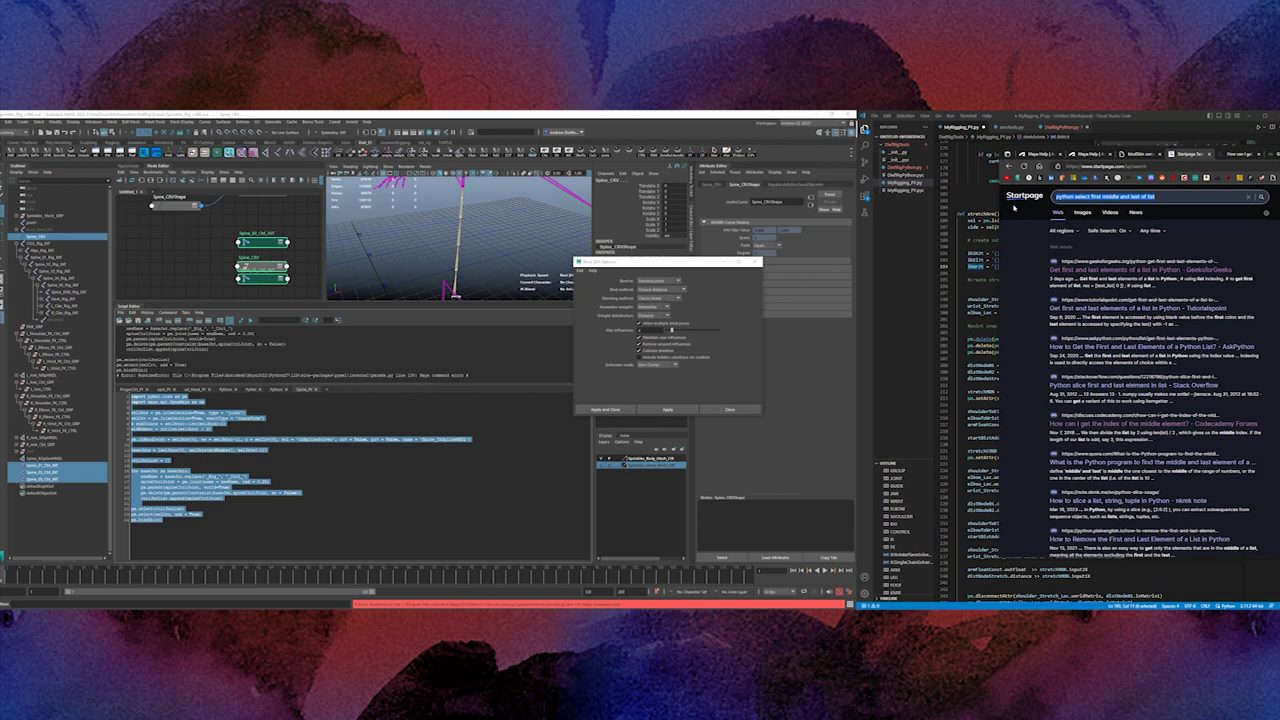
text(pymel bind sk)
Open the PyMEL bindSkin help page and scroll to its pm.bindSkin example code
key(Return)
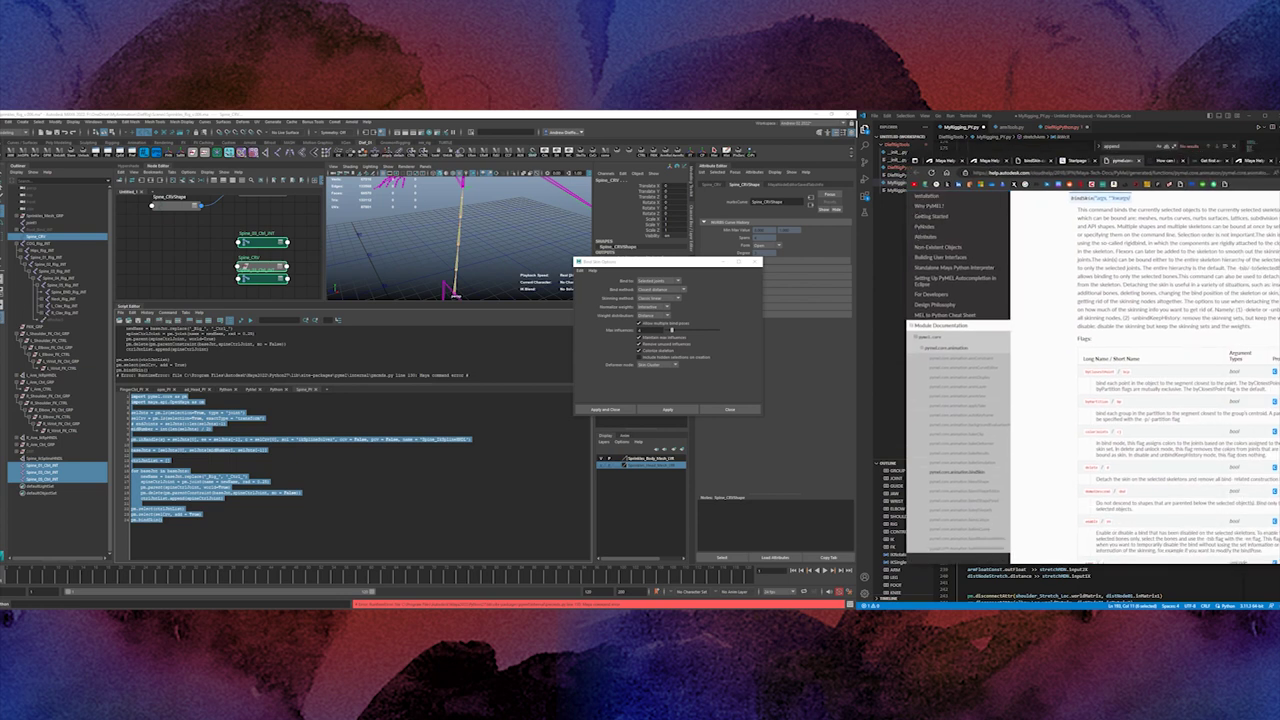
scroll(1140, 380, down, 3)
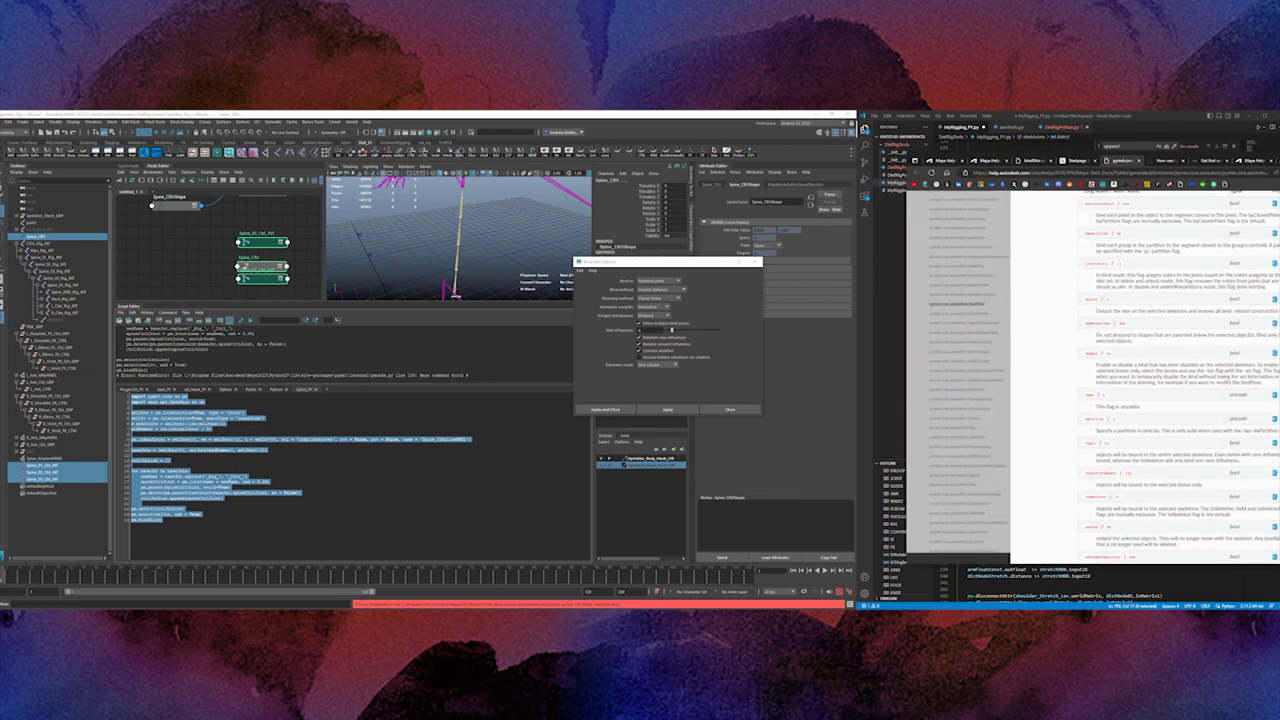
scroll(1140, 380, down, 5)
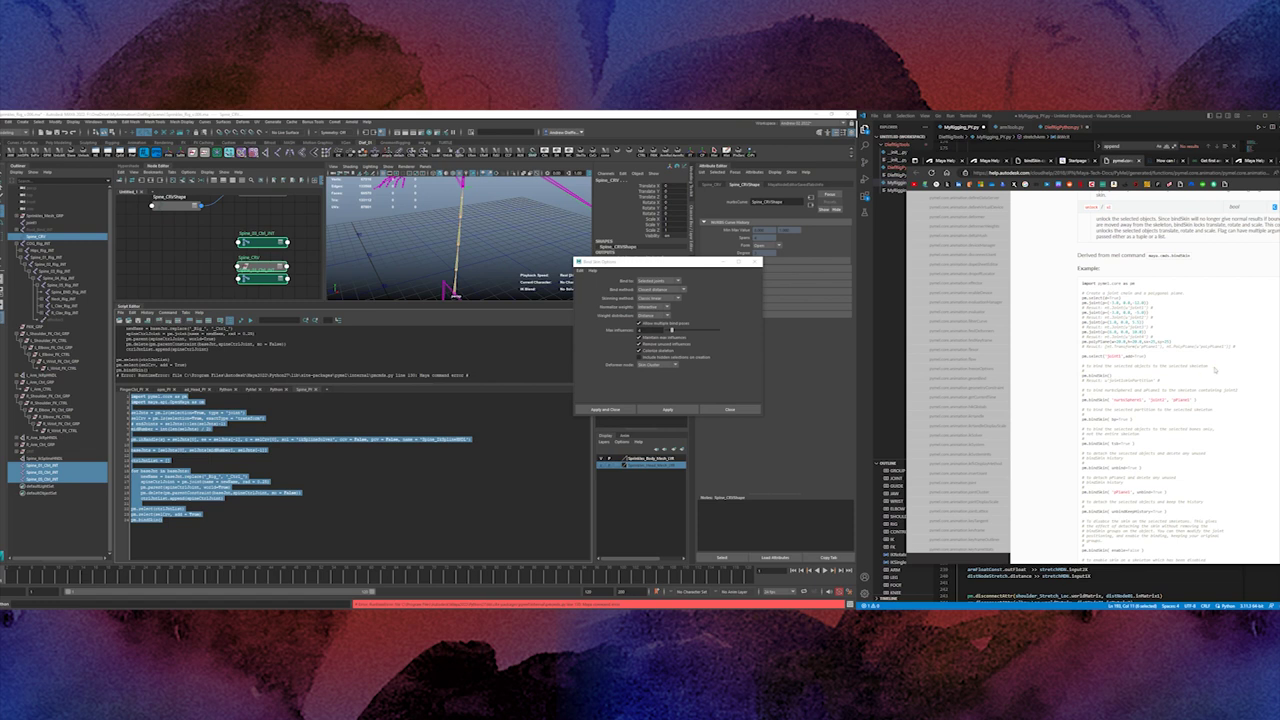
scroll(1215, 370, down, 1)
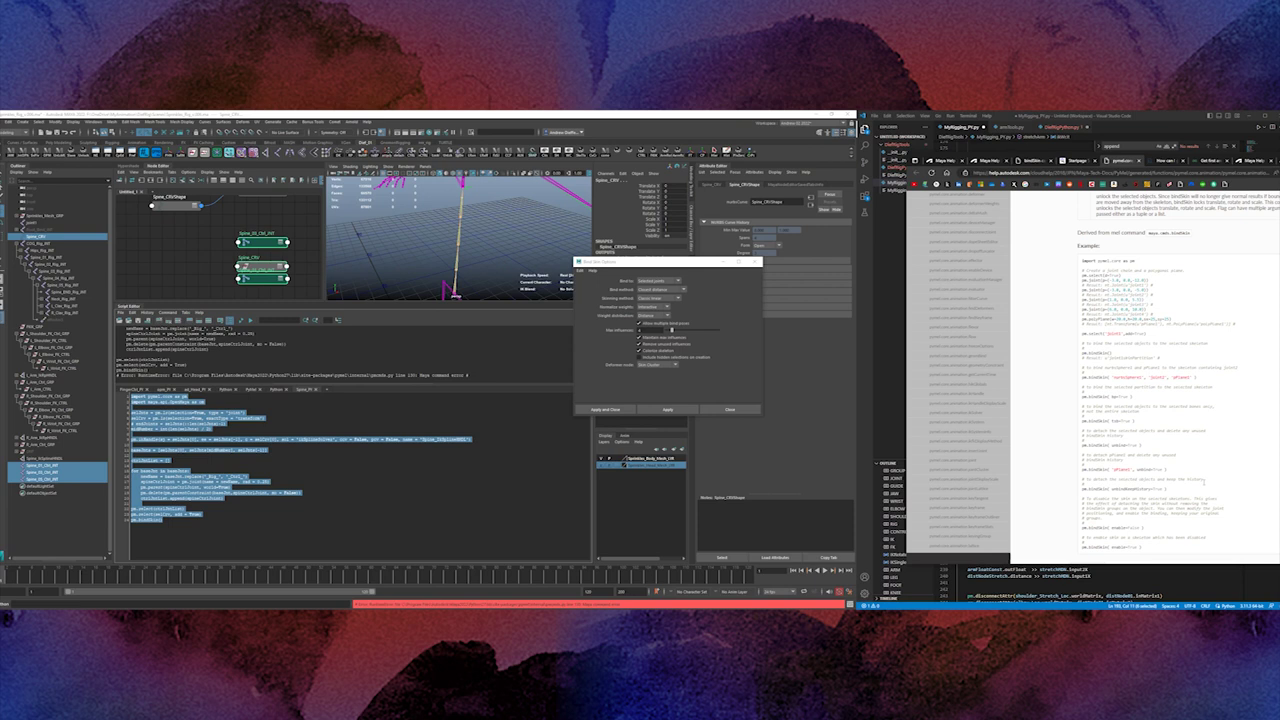
scroll(1170, 380, down, 2)
scroll(1170, 380, up, 4)
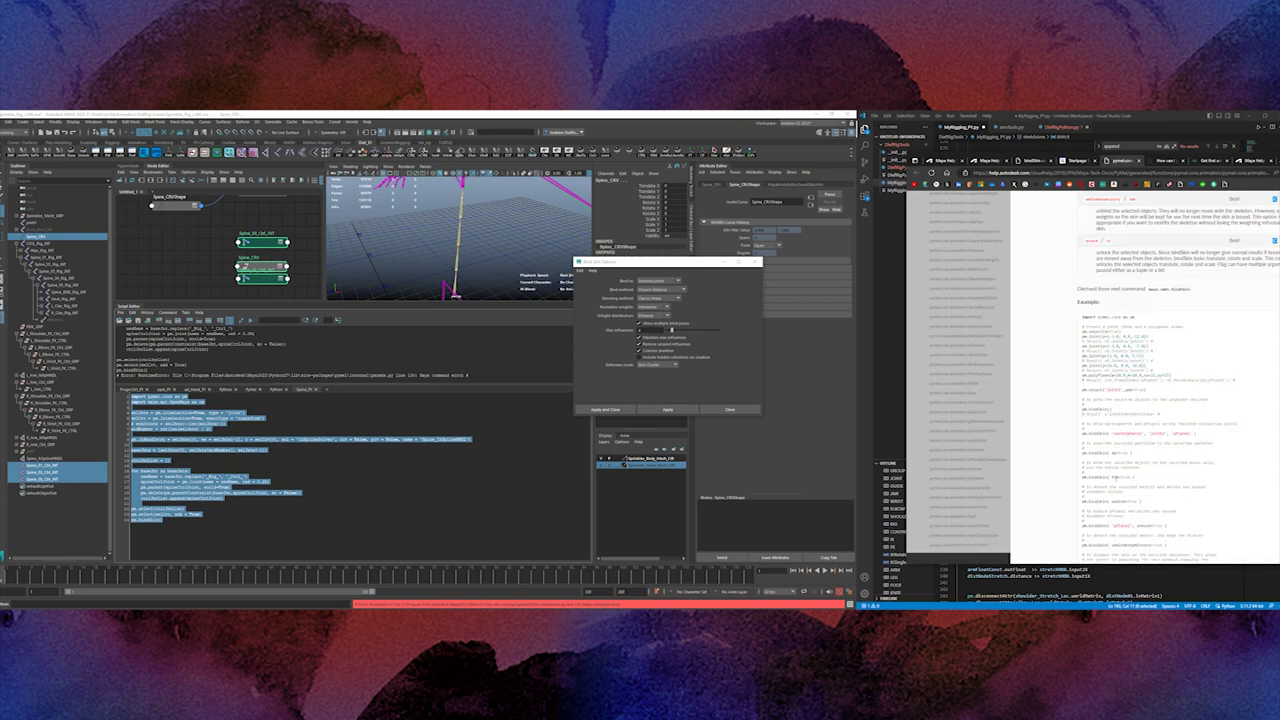
double_click(1116, 478)
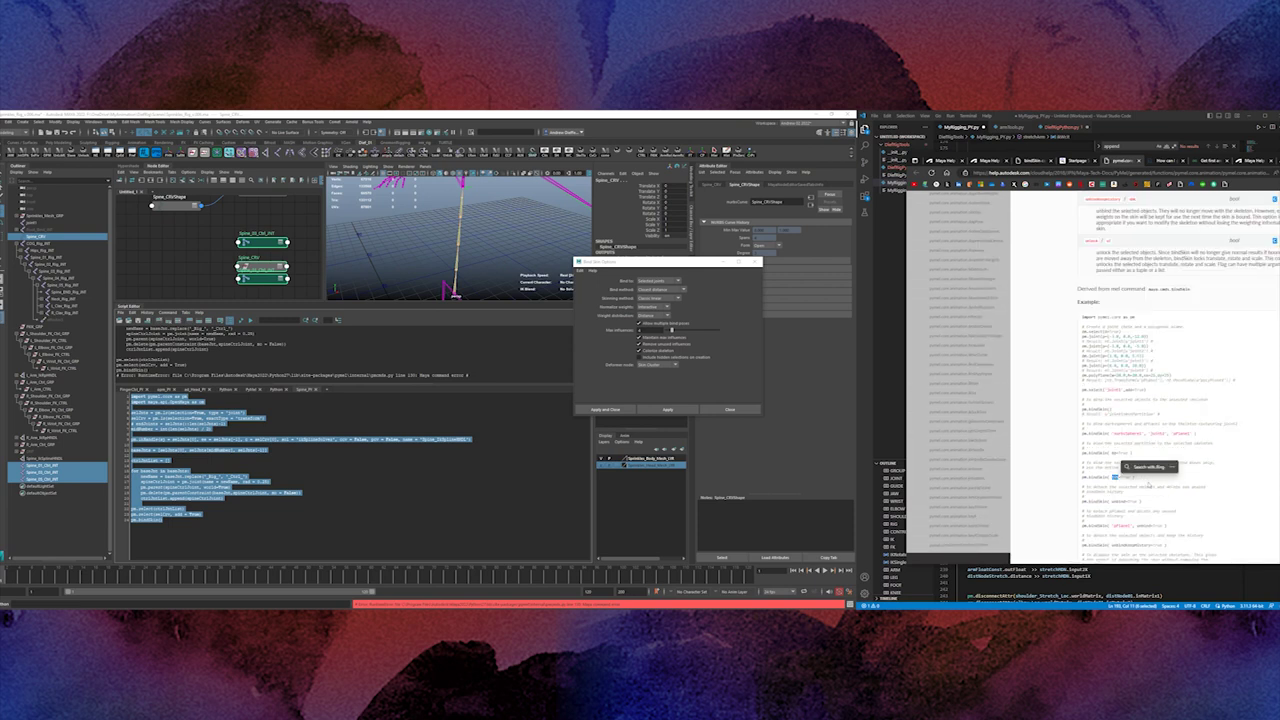
click(175, 521)
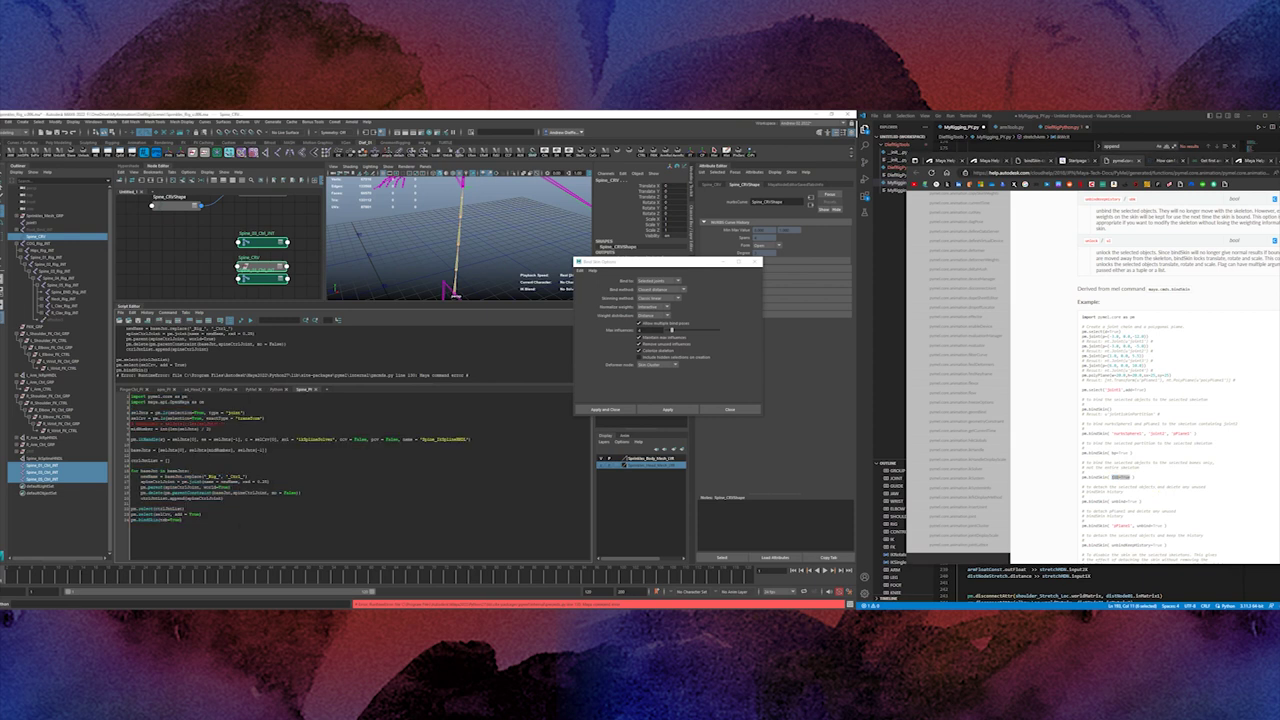
Add add=True to the script's selection line and rerun the binding script
key(ctrl+a)
click(250, 321)
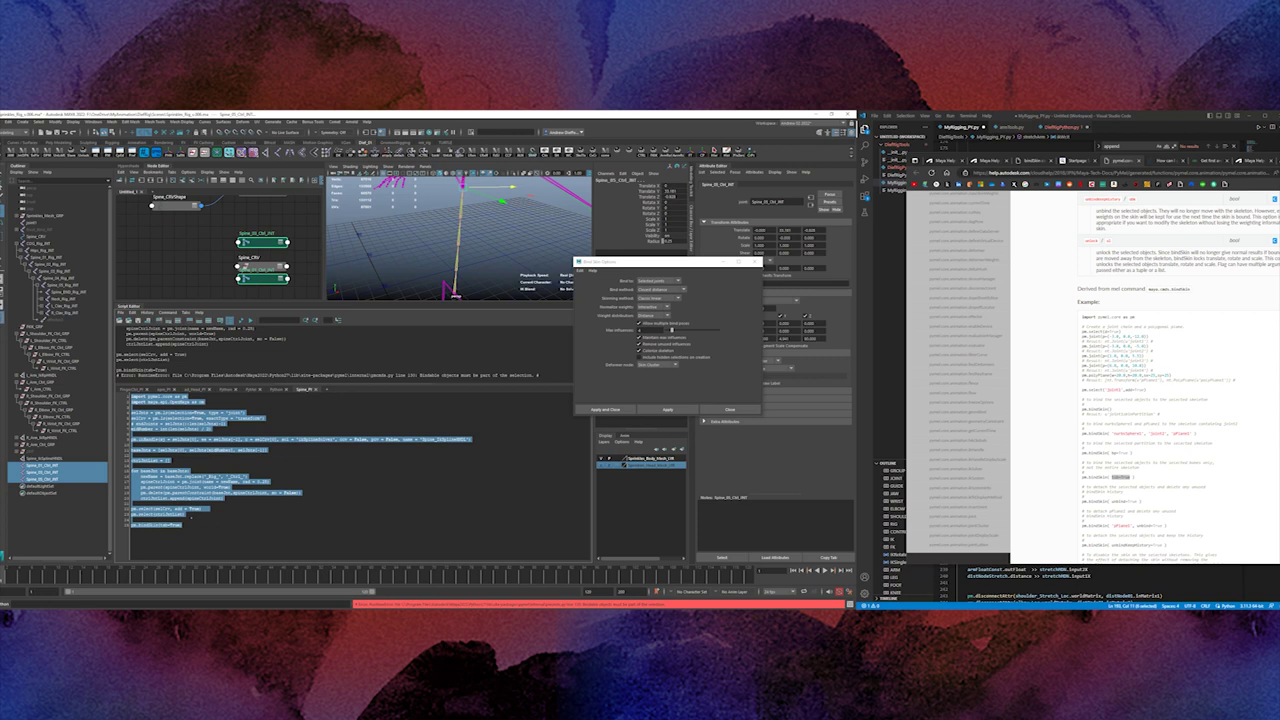
click(186, 514)
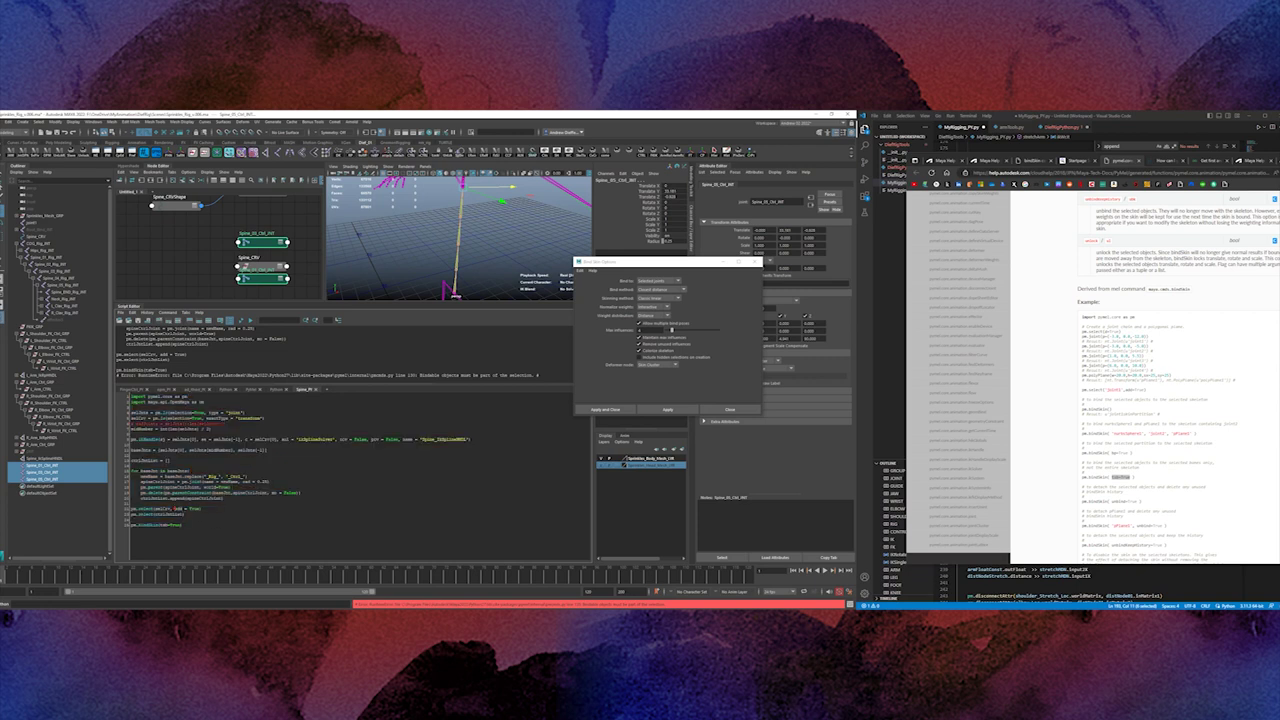
text(, add = True)
key(ctrl+a)
key(ctrl+Return)
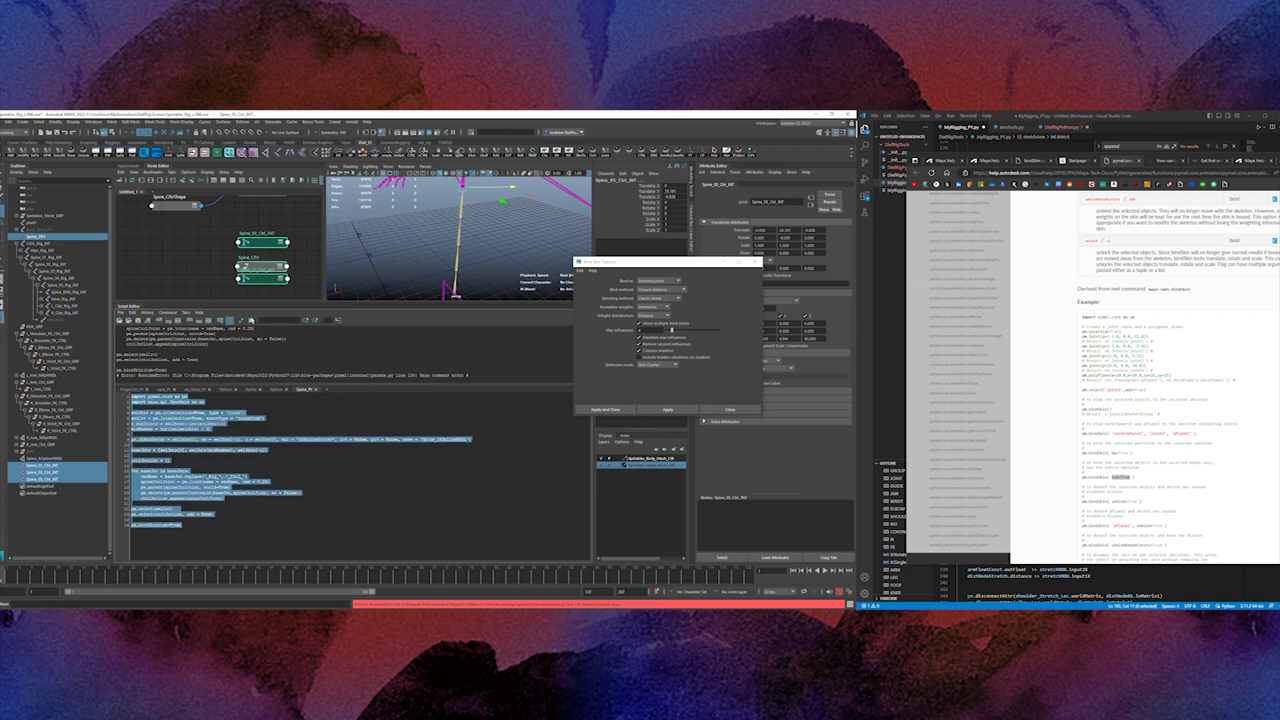
click(668, 410)
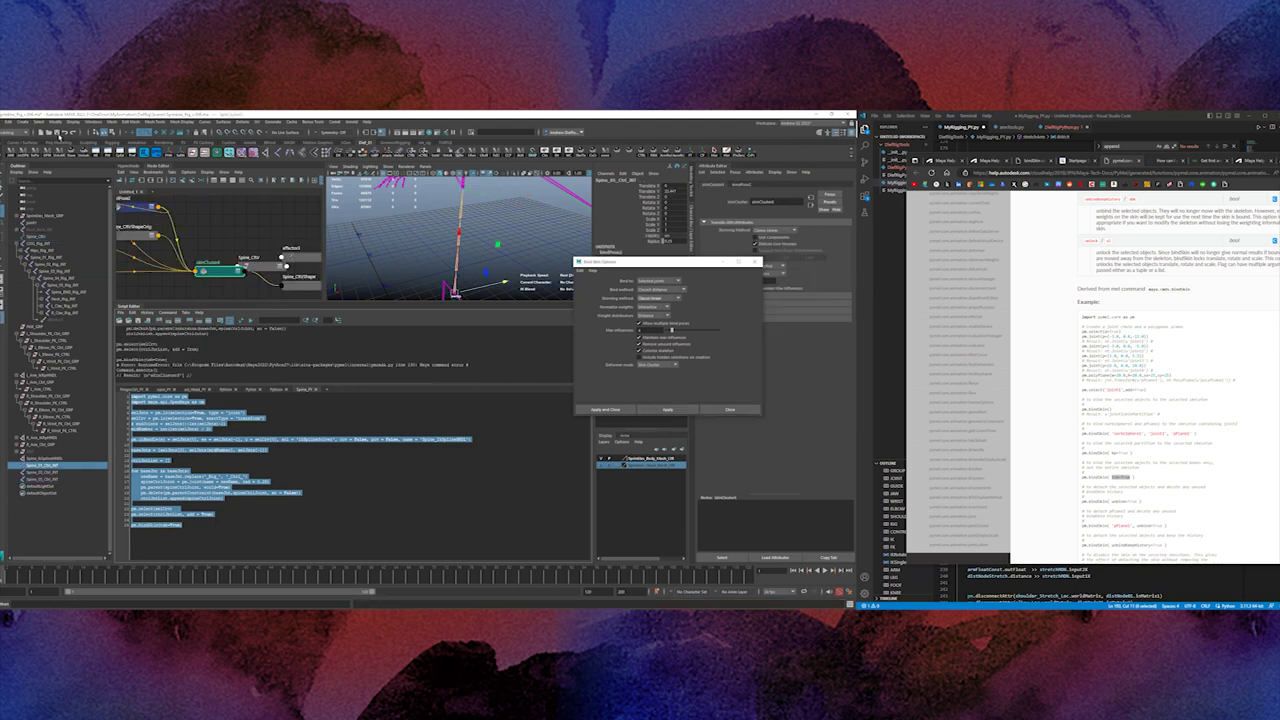
Test the binding by dragging the Spine_03 joint, then rerun the script
click(508, 240)
mouse_move(508, 240)
mouse_down()
mouse_move(537, 260)
mouse_move(489, 274)
mouse_move(563, 250)
mouse_up()
key(ctrl+Return)
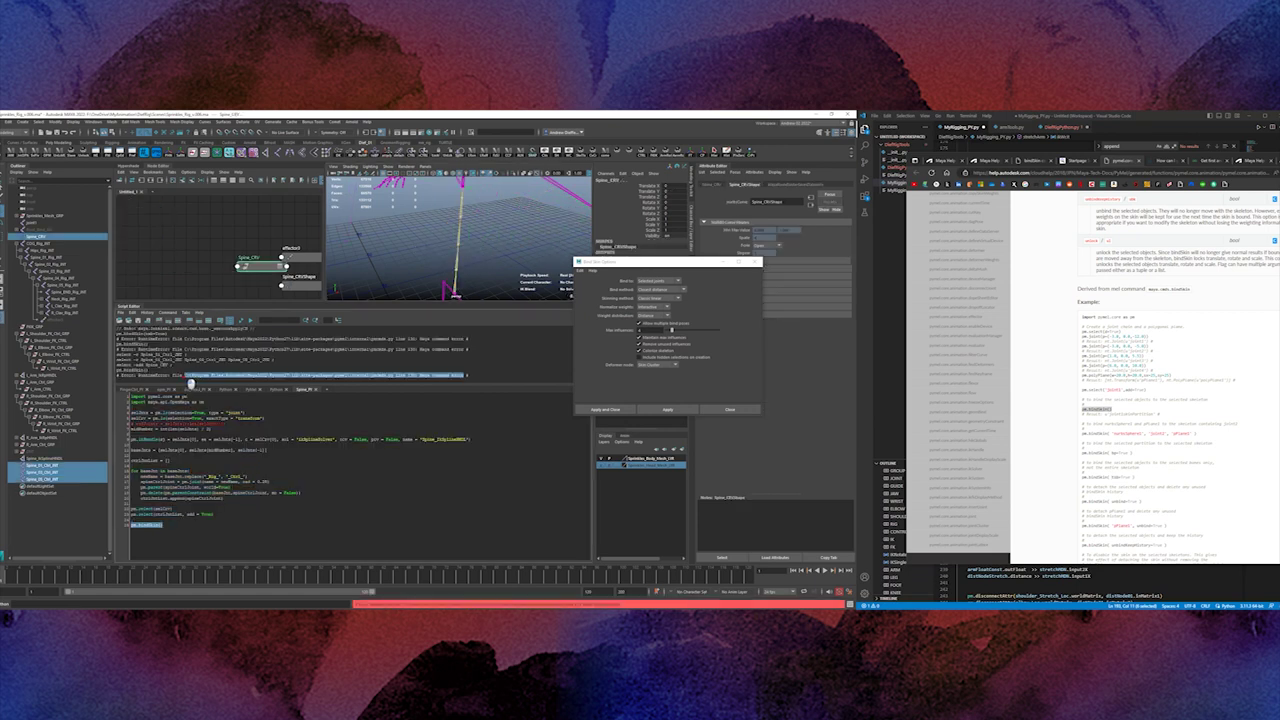
Copy the RuntimeError message and paste it into the browser search bar
drag(190, 382, 142, 380)
key(ctrl+c)
click(1000, 171)
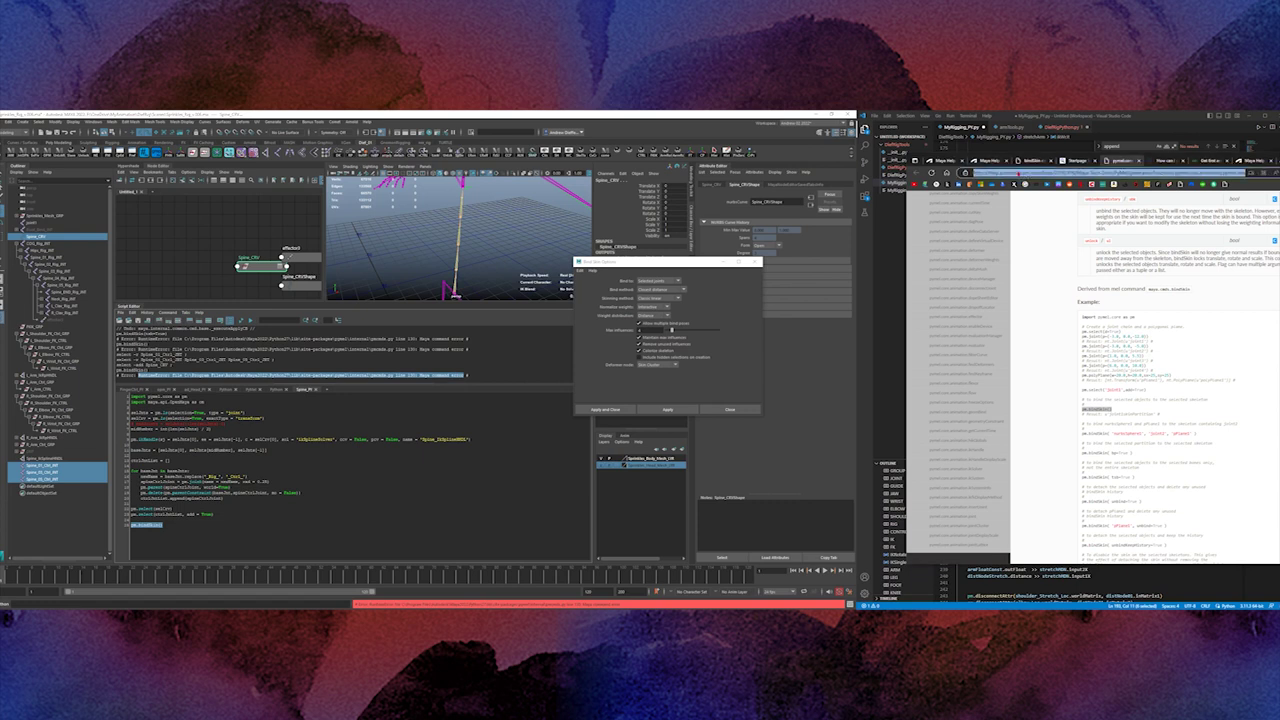
key(ctrl+v)
Search the web for the copied error, then close the search results
key(Return)
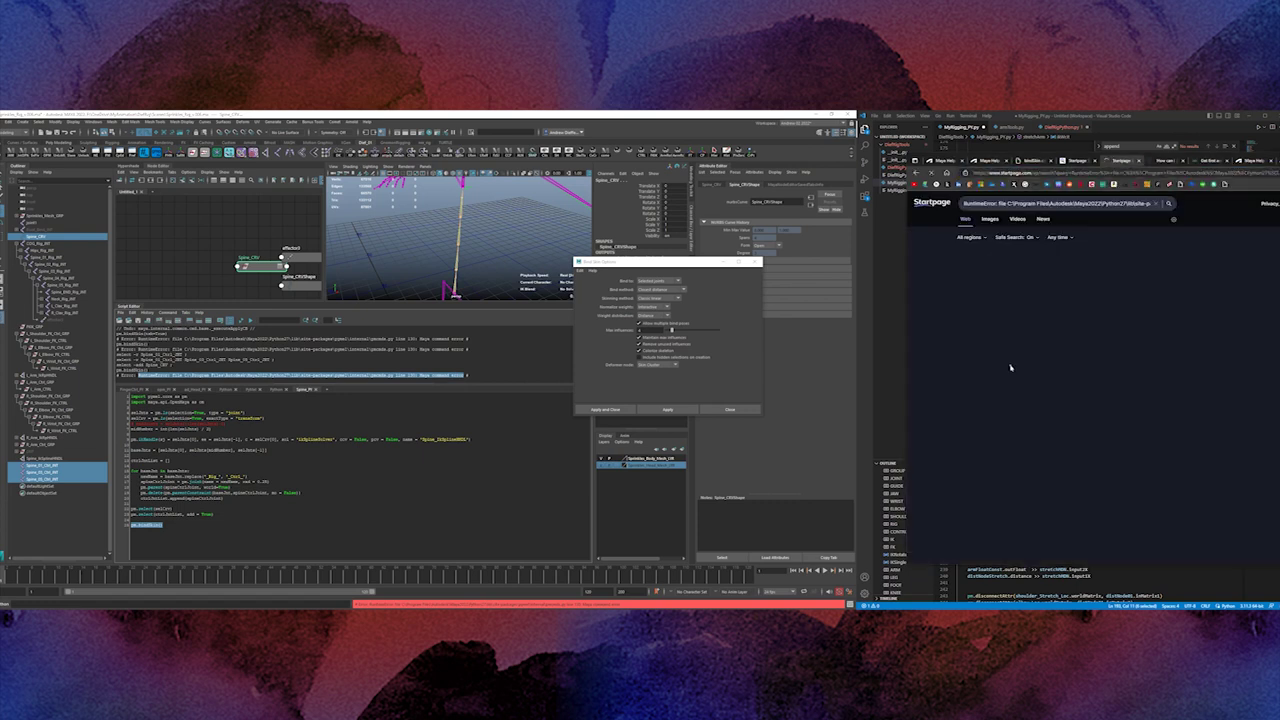
click(957, 160)
click(1060, 172)
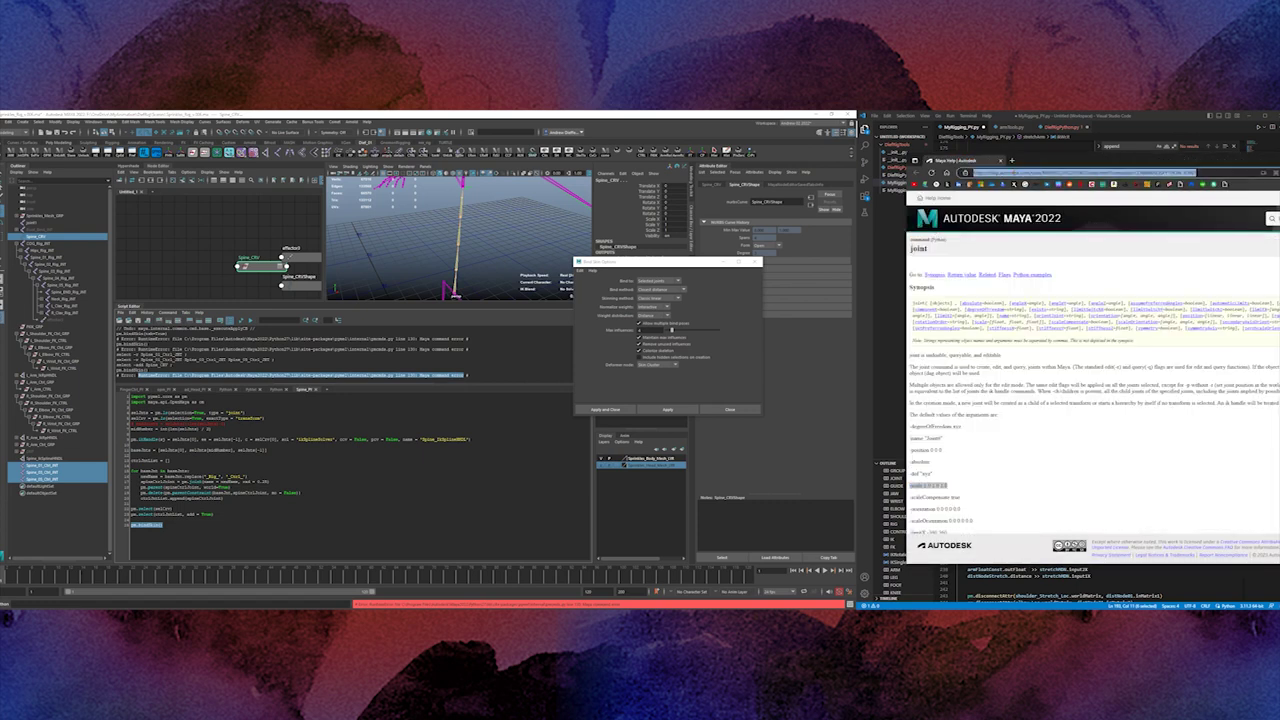
Search 'maya pymel bindSkin' and read the forum thread recommending skinCluster
text(maya pym)
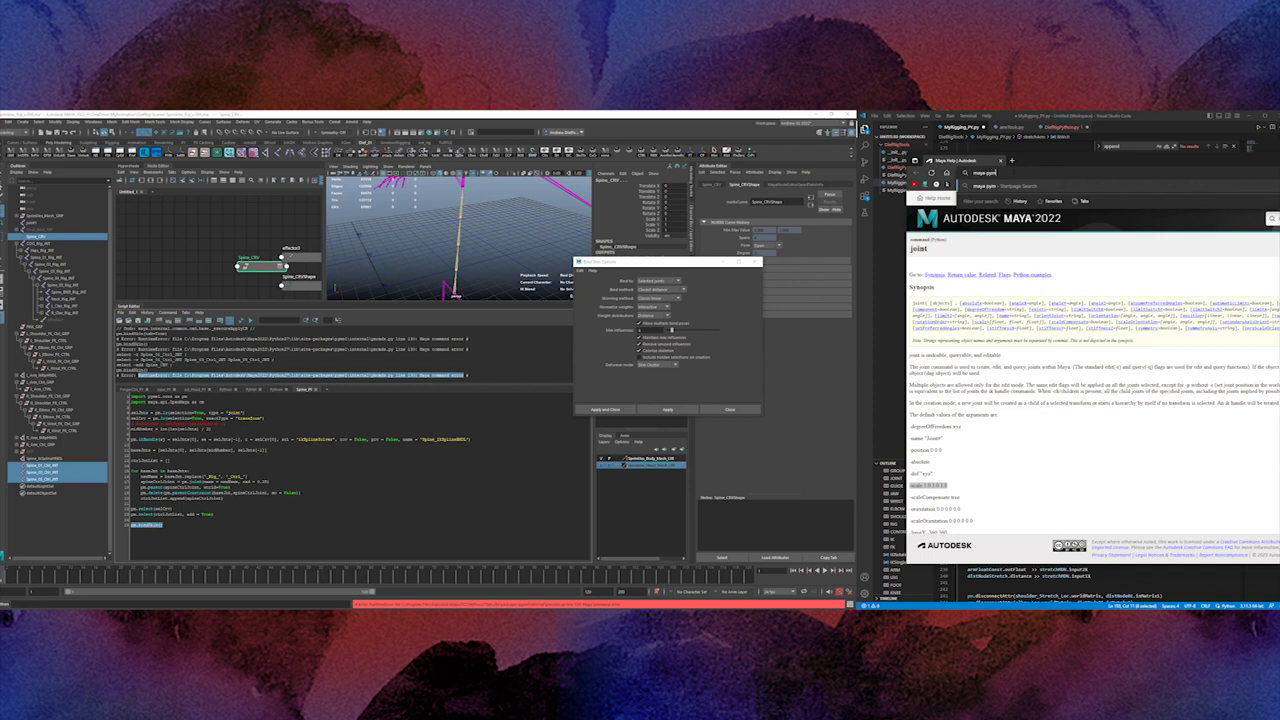
text(el bin)
text(dSkin)
key(Return)
scroll(1126, 326, down, 3)
scroll(1126, 326, down, 2)
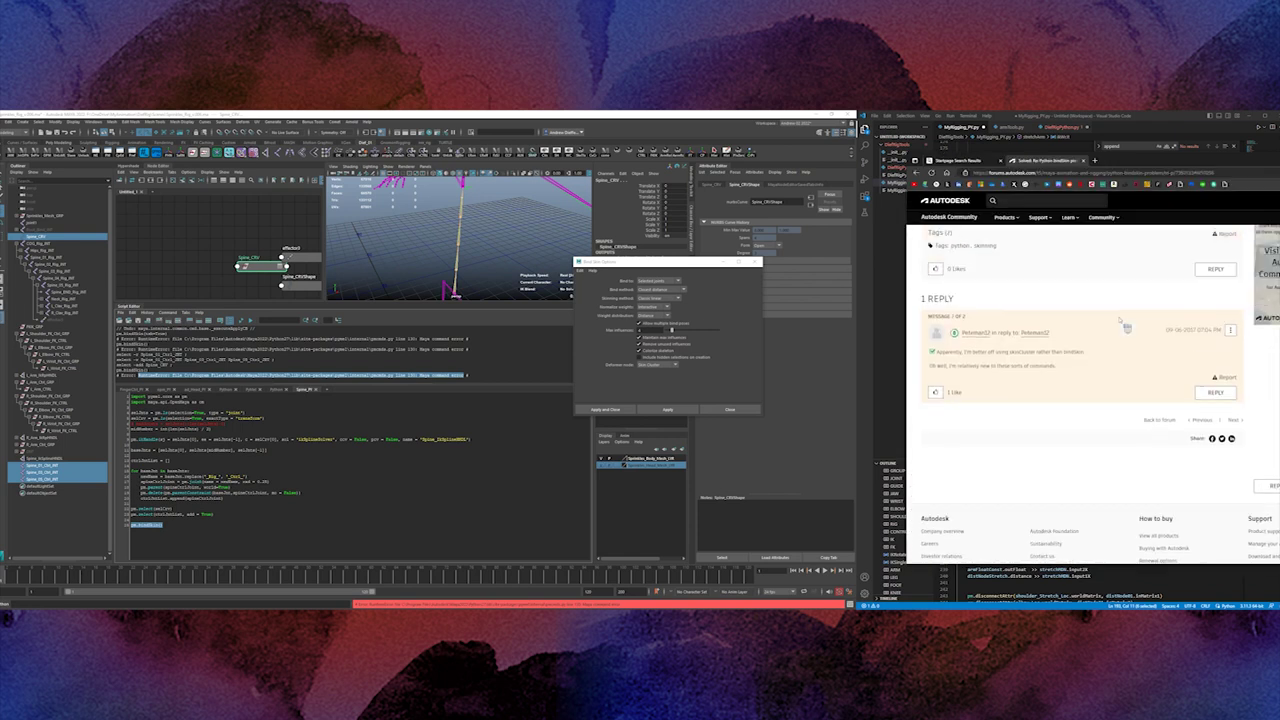
scroll(1126, 327, up, 1)
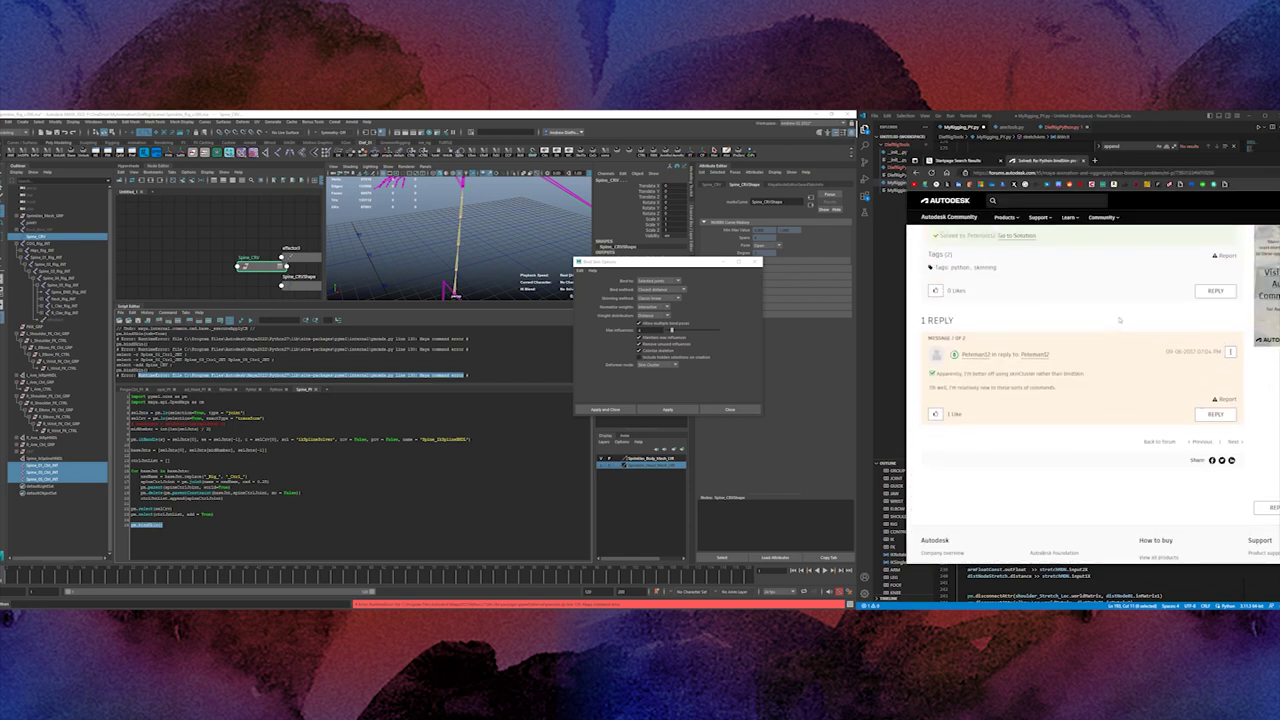
scroll(1119, 320, up, 3)
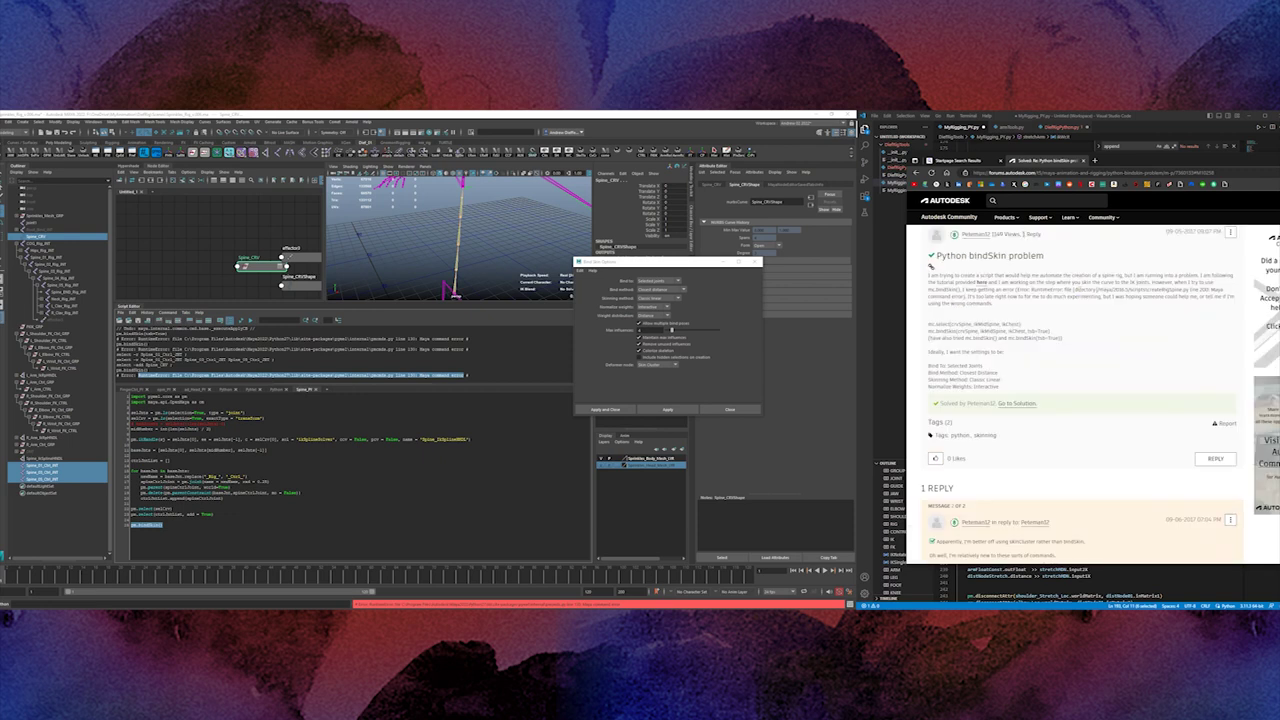
scroll(1119, 320, up, 2)
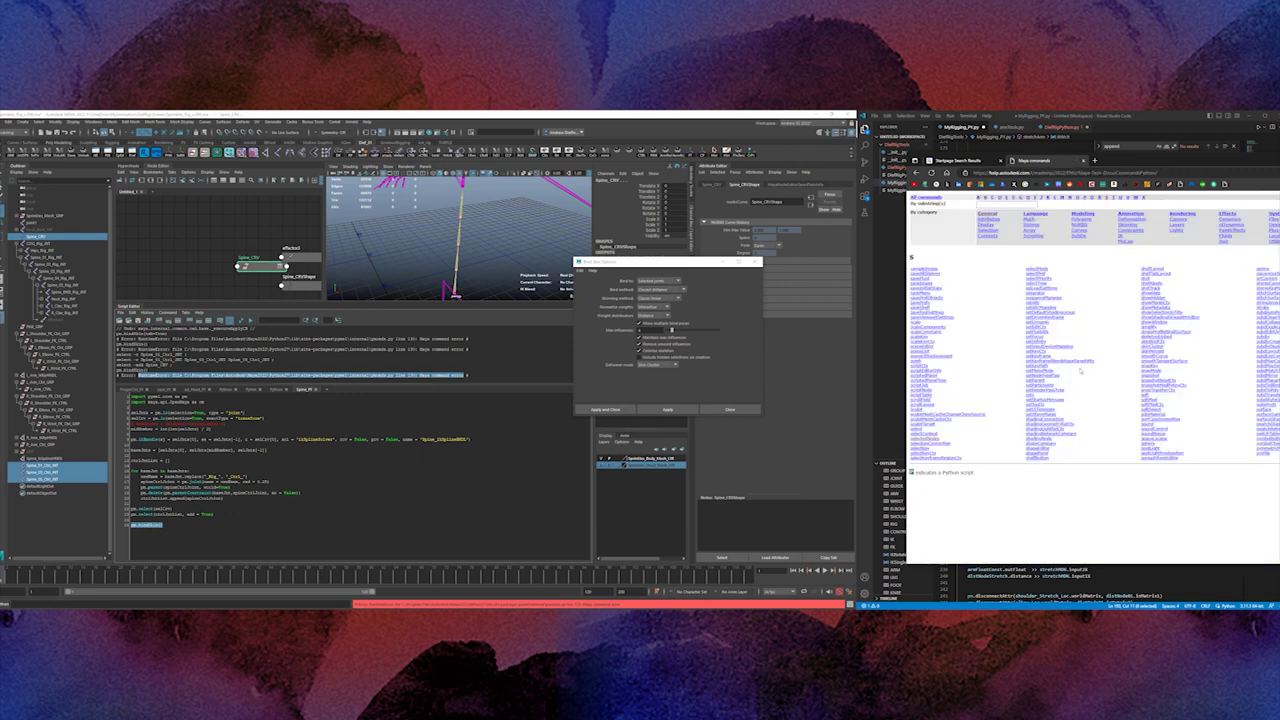
Open the skinCluster Python examples and delete the script's old trailing pm.select lines
click(1025, 340)
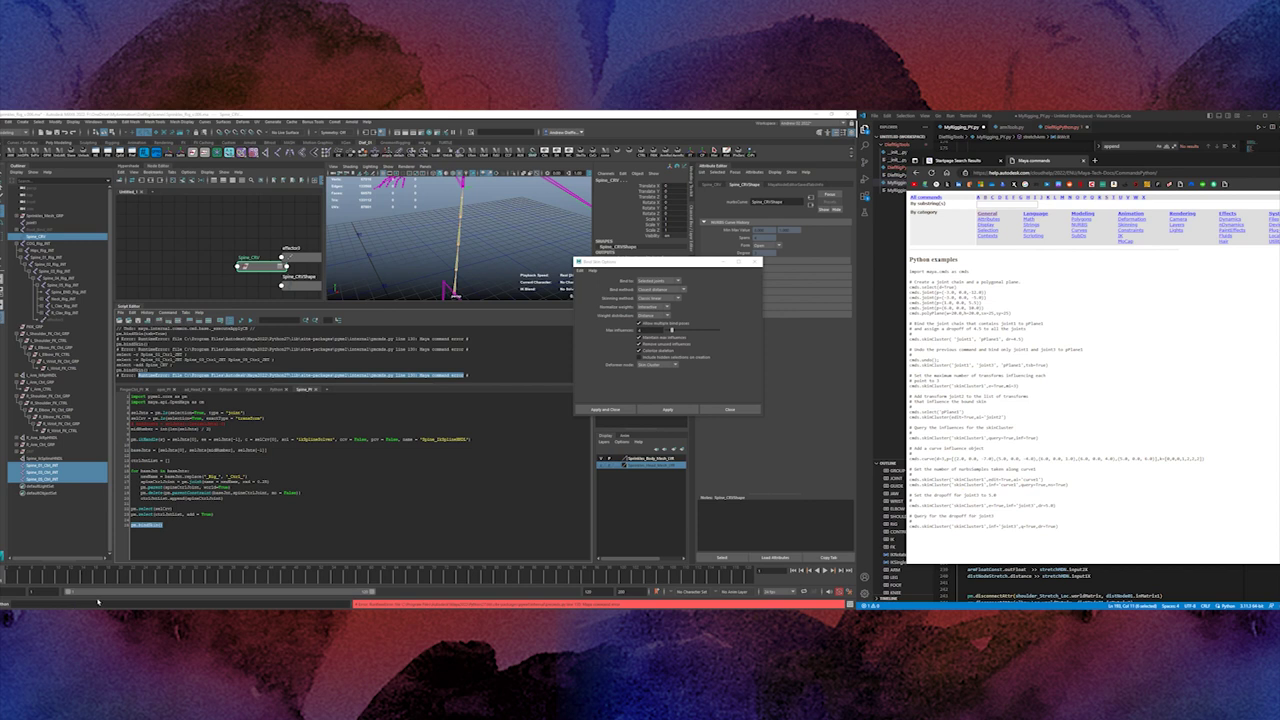
drag(181, 534, 128, 515)
key(Delete)
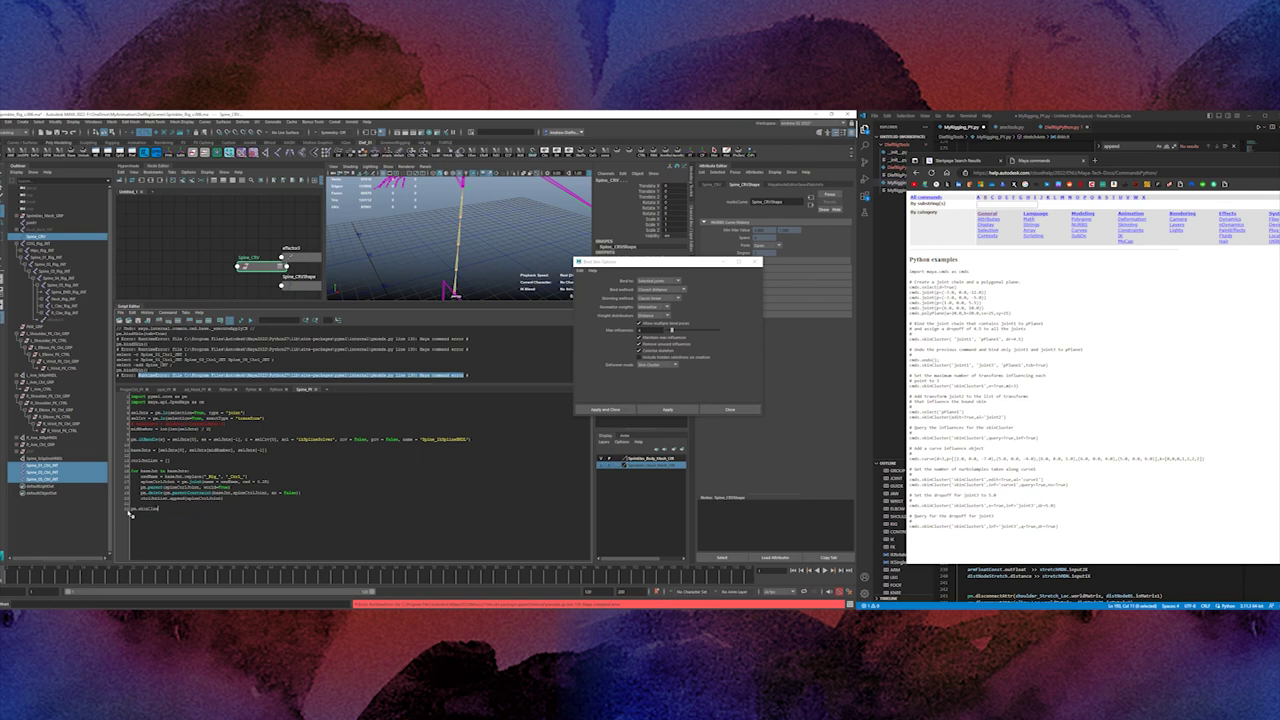
Finish the pm.skinCluster(ctrlJntList, selJnts) line and run the script to bind the curve
text(ter(ctrlJntList,)
text( selJnts))
key(ctrl+a)
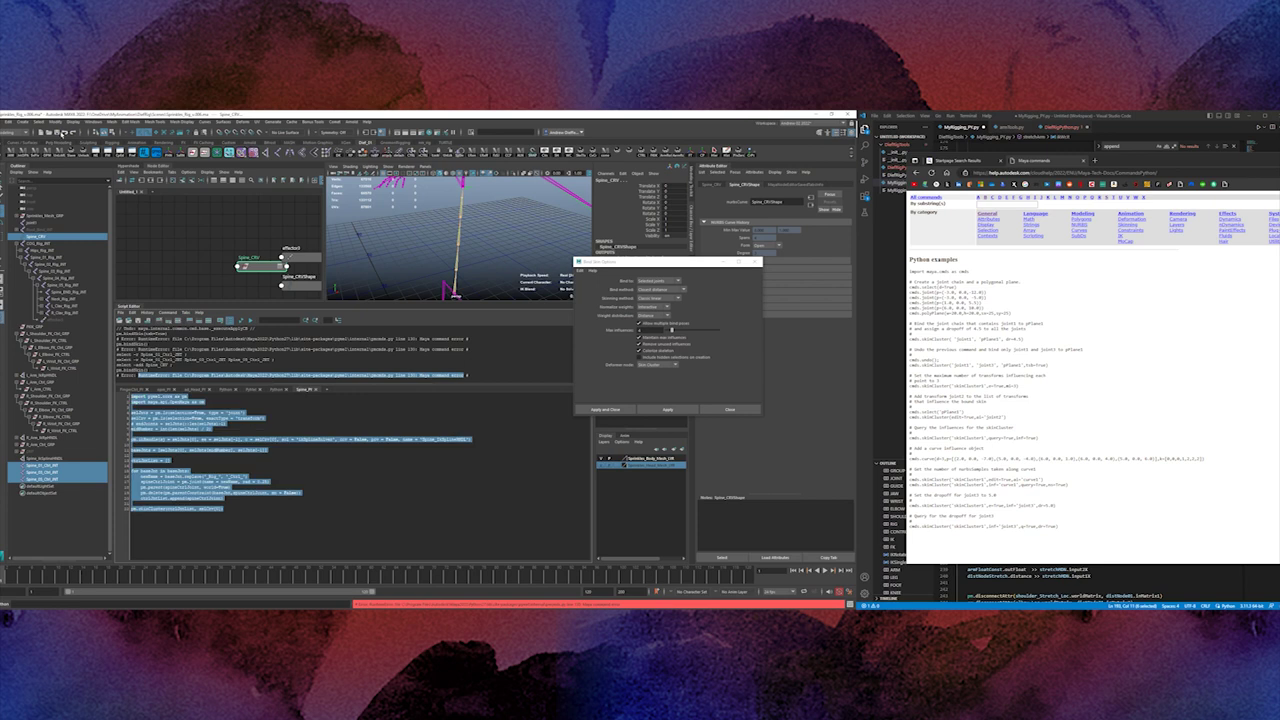
key(ctrl+z)
key(ctrl+Return)
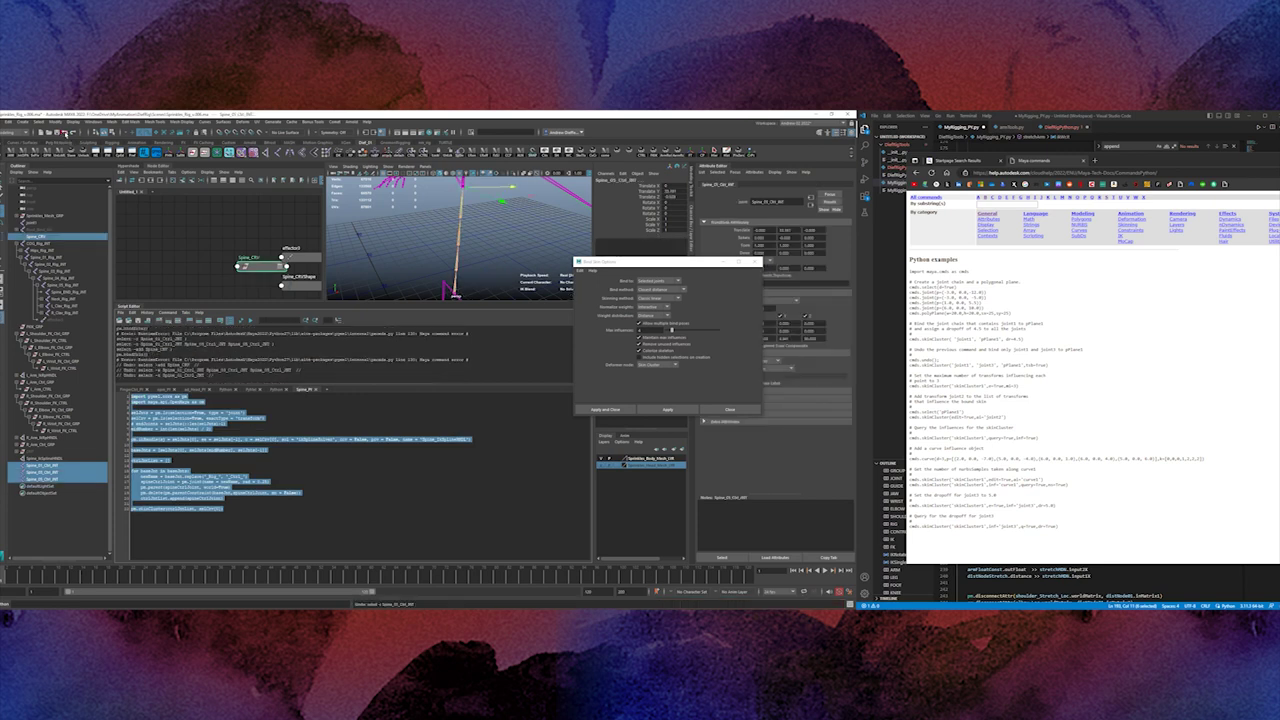
click(251, 320)
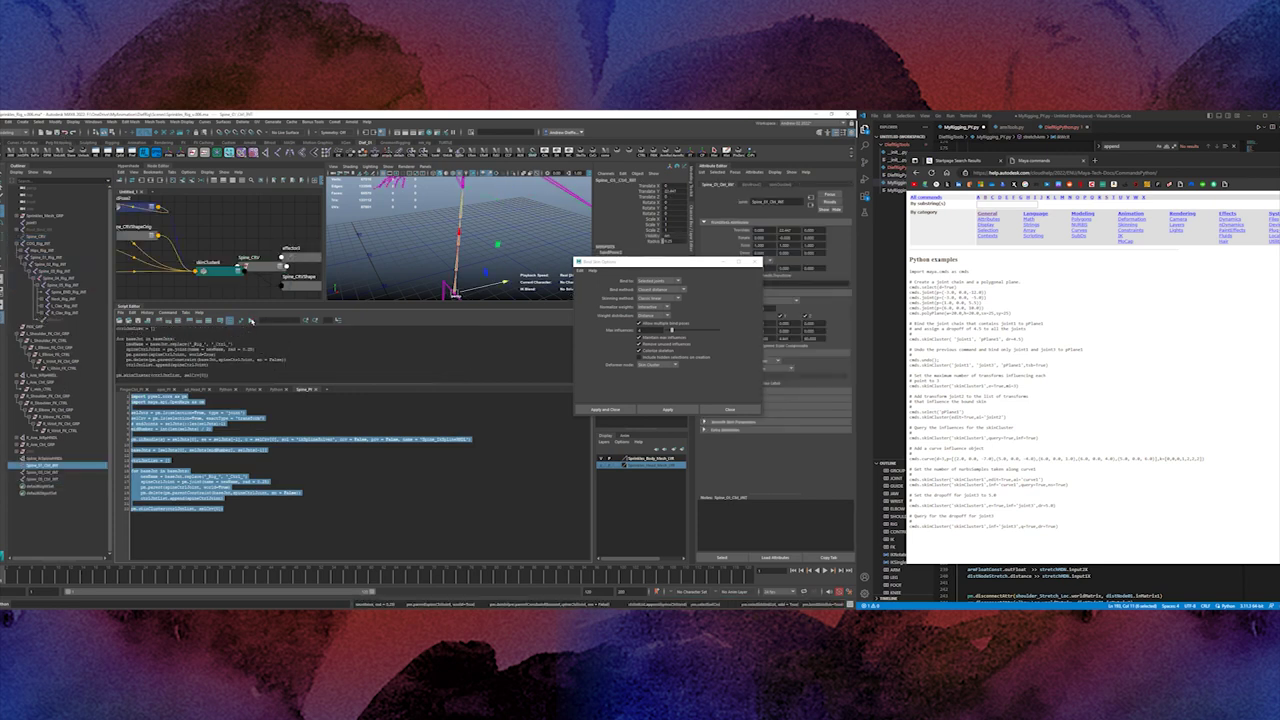
Move the Spine_03 joint to test the curve deformation, then undo the move
click(458, 232)
drag(528, 280, 451, 280)
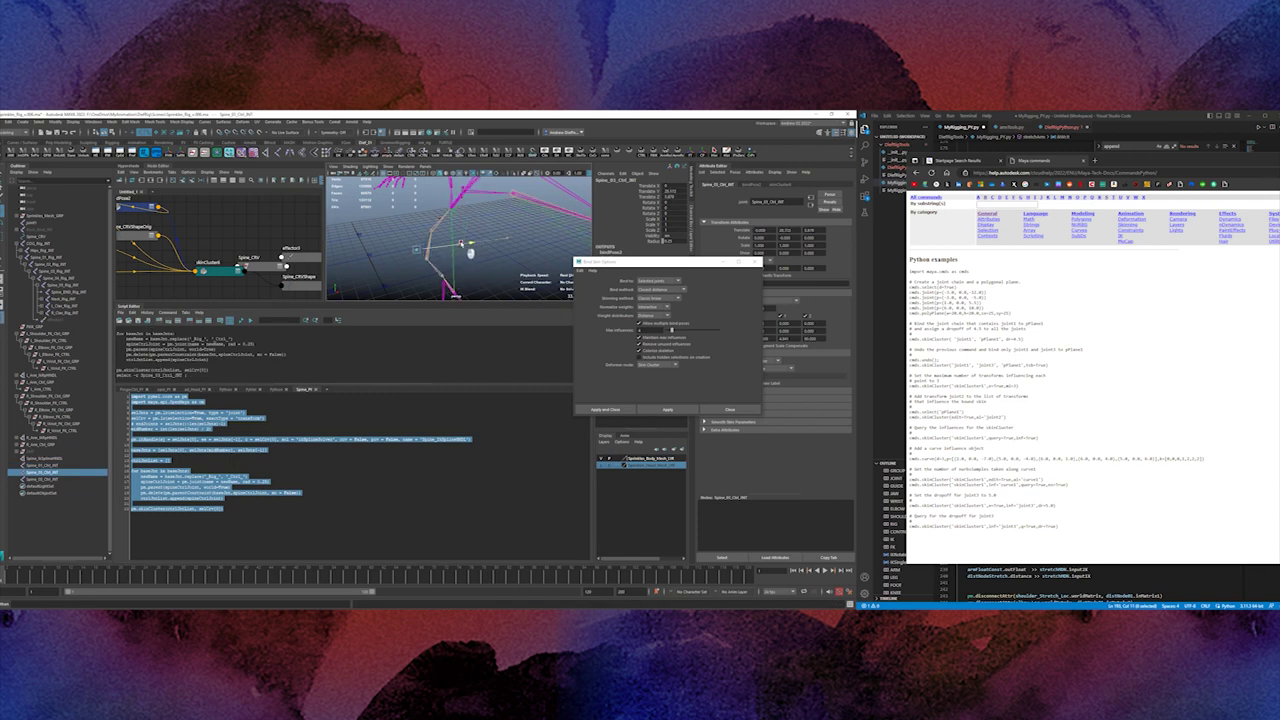
key(ctrl+z)
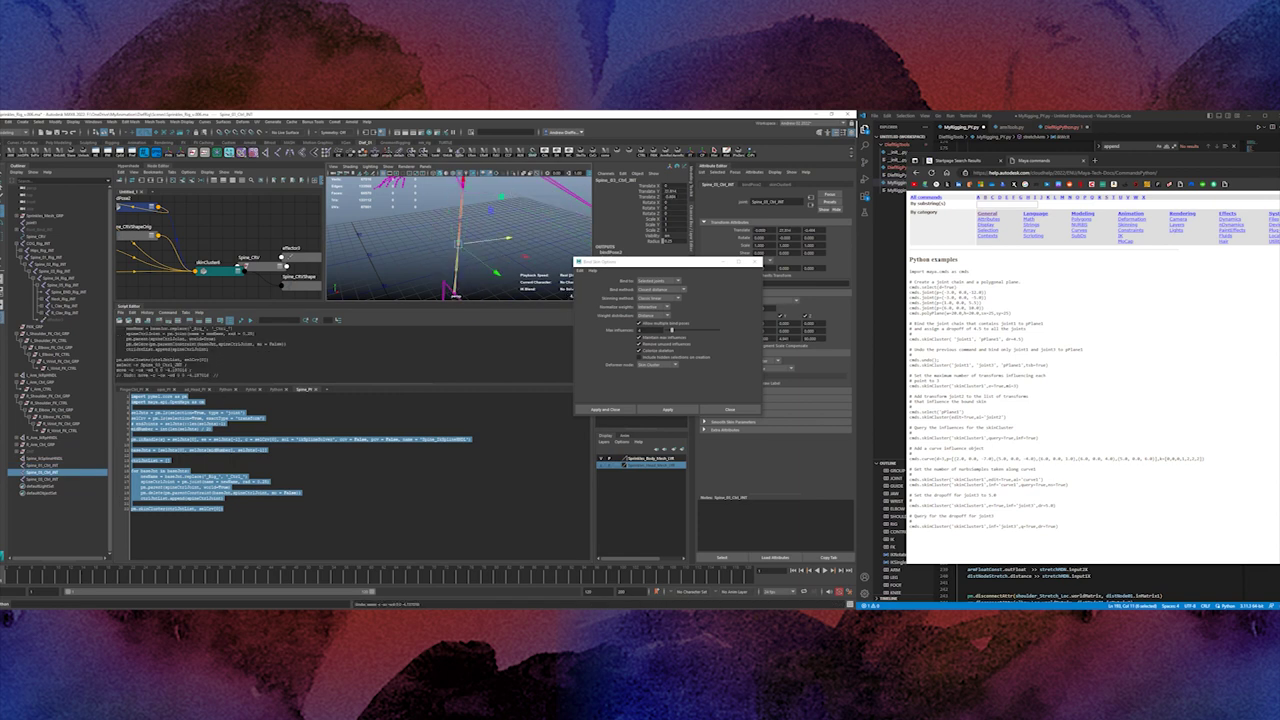